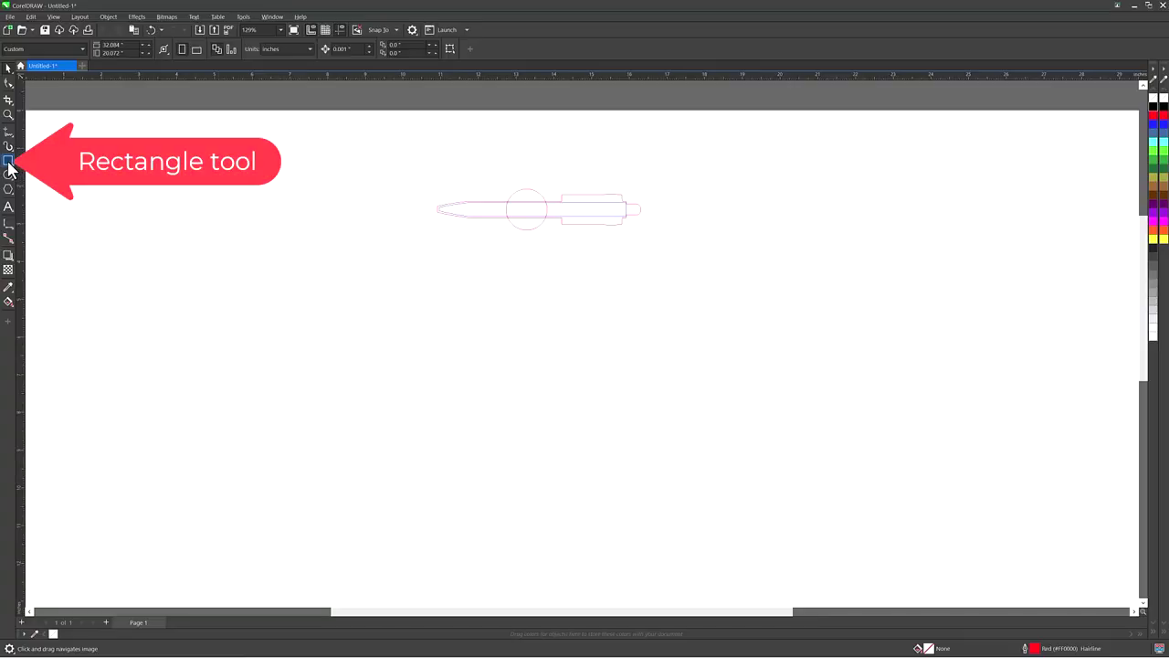
Draw a rectangle frame around the pen, centre it on the pen both ways, and ungroup the pen.
{"action": "left_click", "coordinate": [9, 160]}
{"action": "left_click_drag", "start_coordinate": [405, 167], "coordinate": [680, 264]}
{"action": "left_click", "coordinate": [8, 68]}
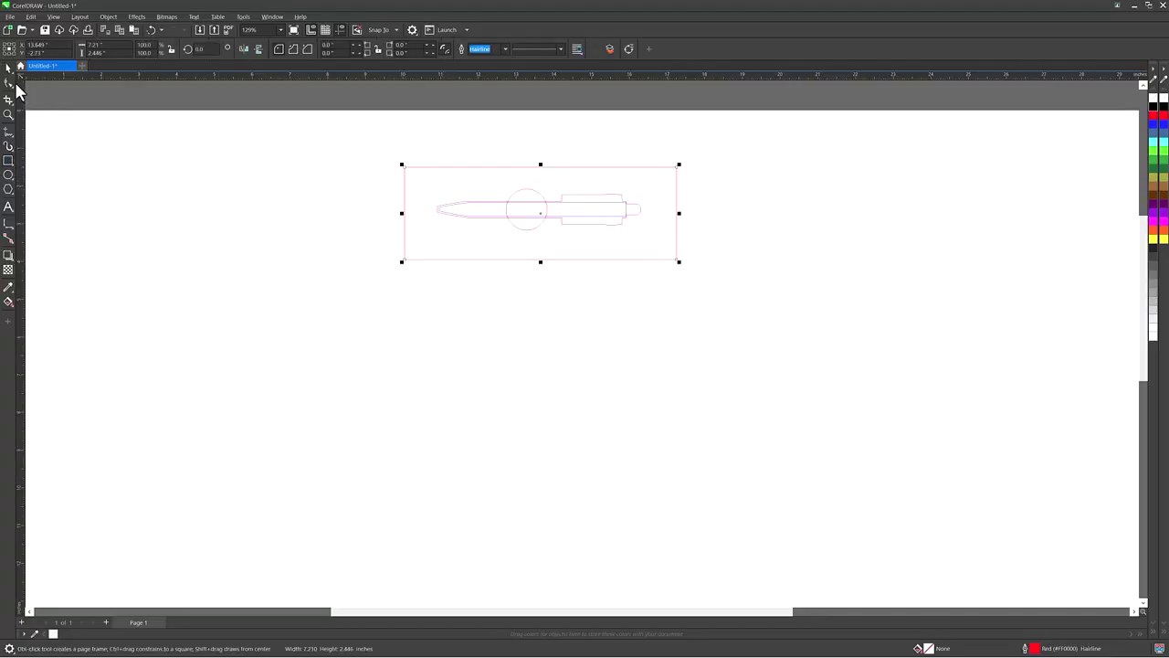
{"action": "left_click_drag", "start_coordinate": [358, 161], "coordinate": [678, 248]}
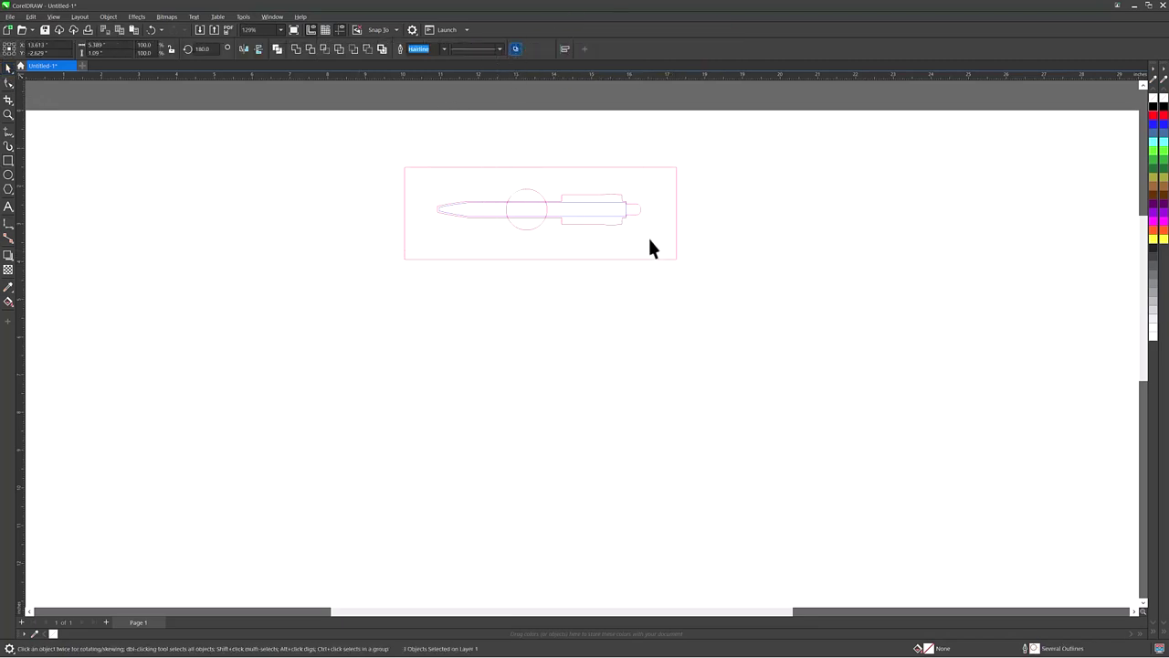
{"action": "key", "text": "ctrl+a"}
{"action": "key", "text": "c"}
{"action": "key", "text": "e"}
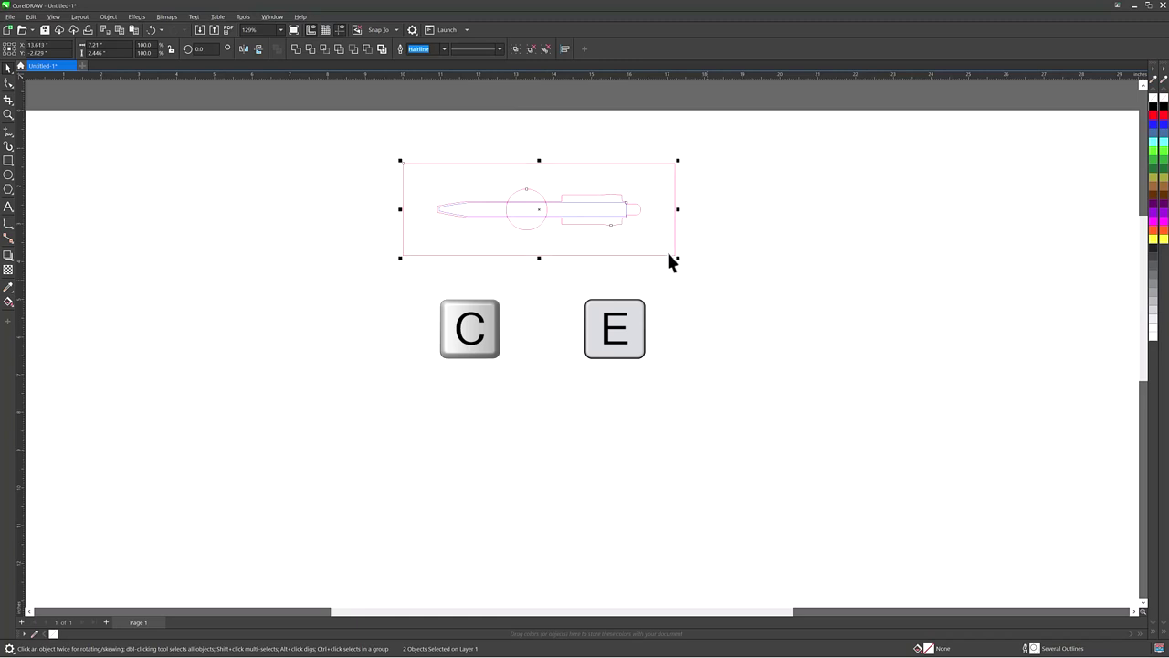
{"action": "left_click", "coordinate": [459, 203]}
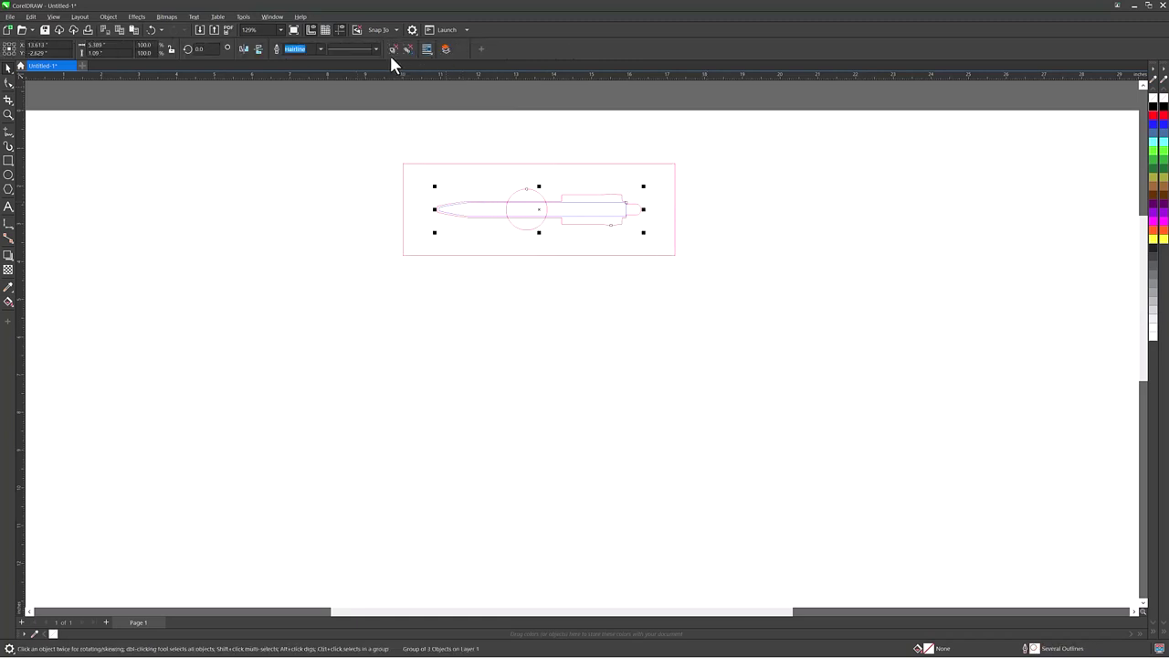
{"action": "left_click", "coordinate": [393, 50]}
Duplicate the framed pen twice, stacking each copy directly below the previous one.
{"action": "left_click", "coordinate": [424, 168]}
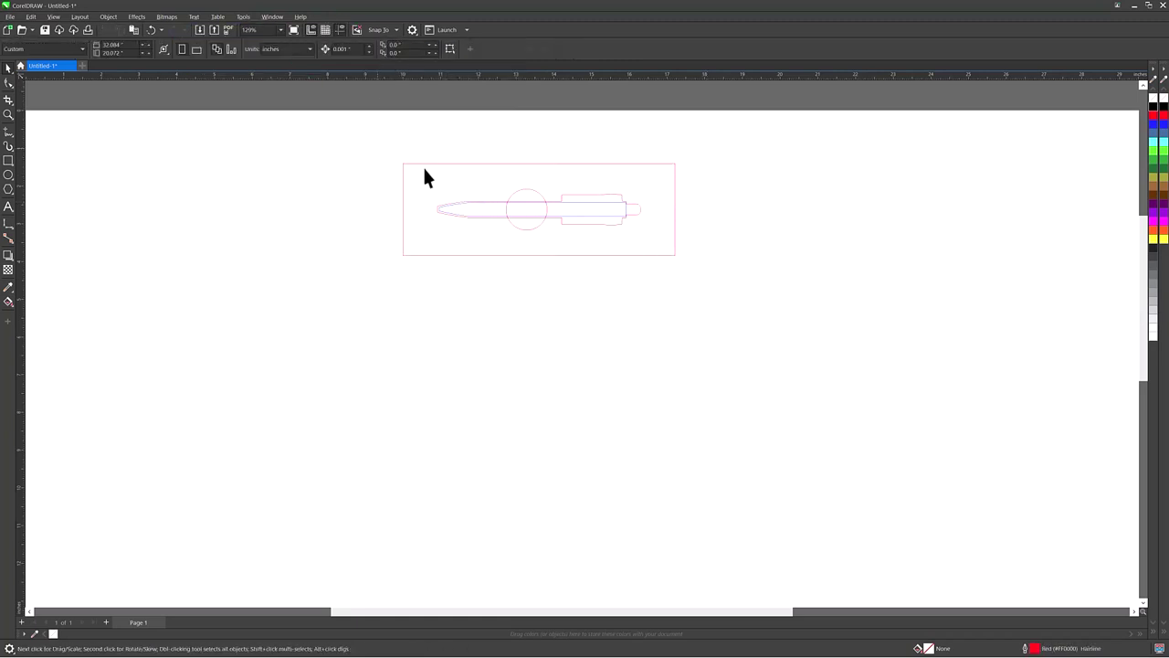
{"action": "key", "text": "ctrl+a"}
{"action": "key", "text": "ctrl+d"}
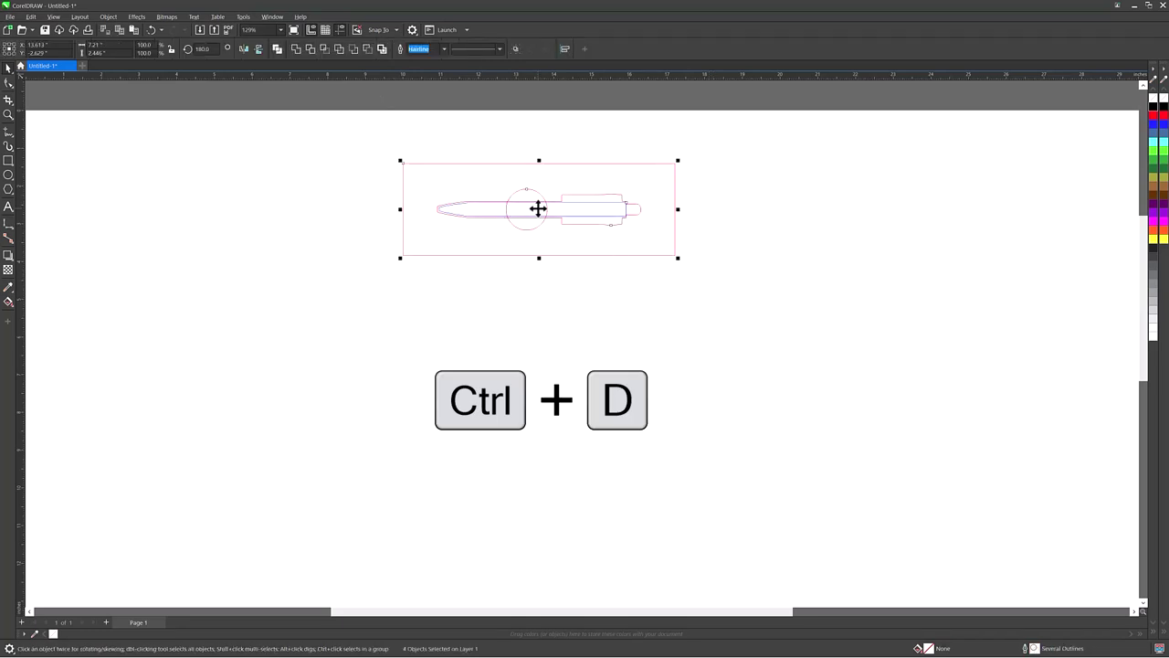
{"action": "left_click_drag", "start_coordinate": [538, 207], "coordinate": [539, 317]}
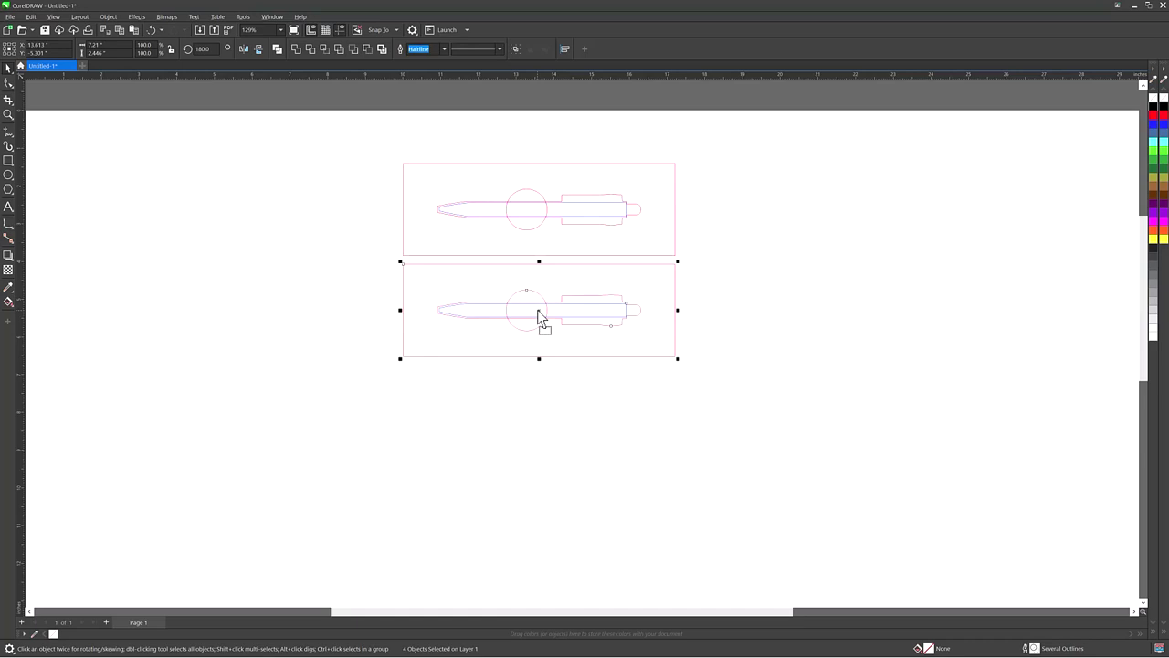
{"action": "key", "text": "ctrl+d"}
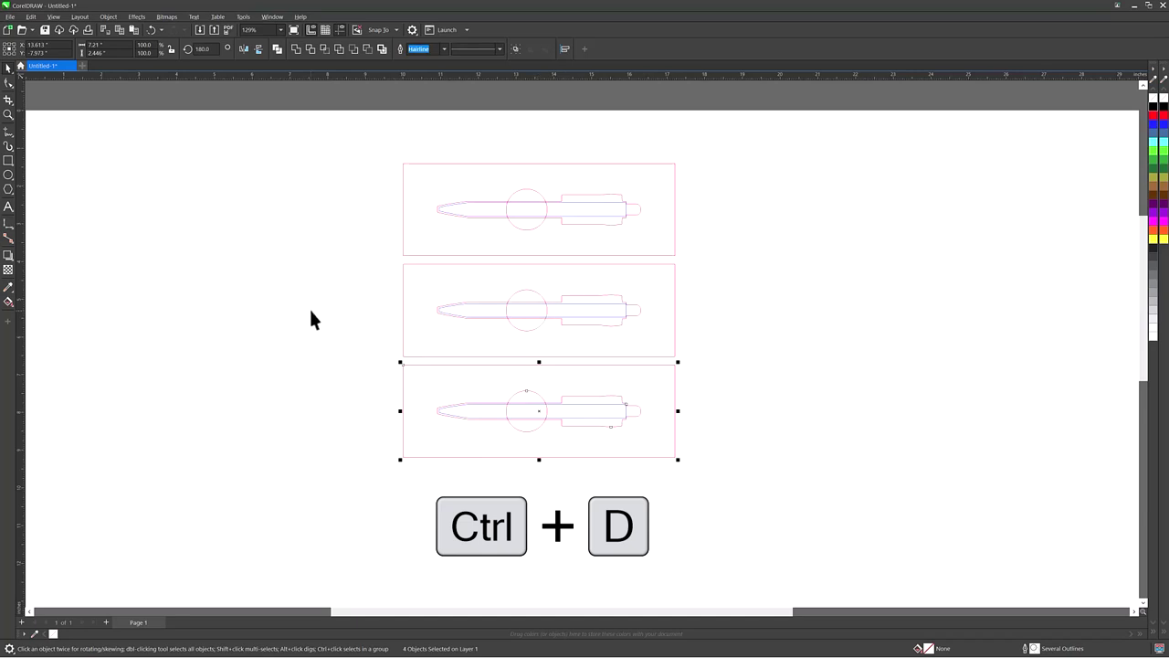
{"action": "left_click", "coordinate": [311, 312]}
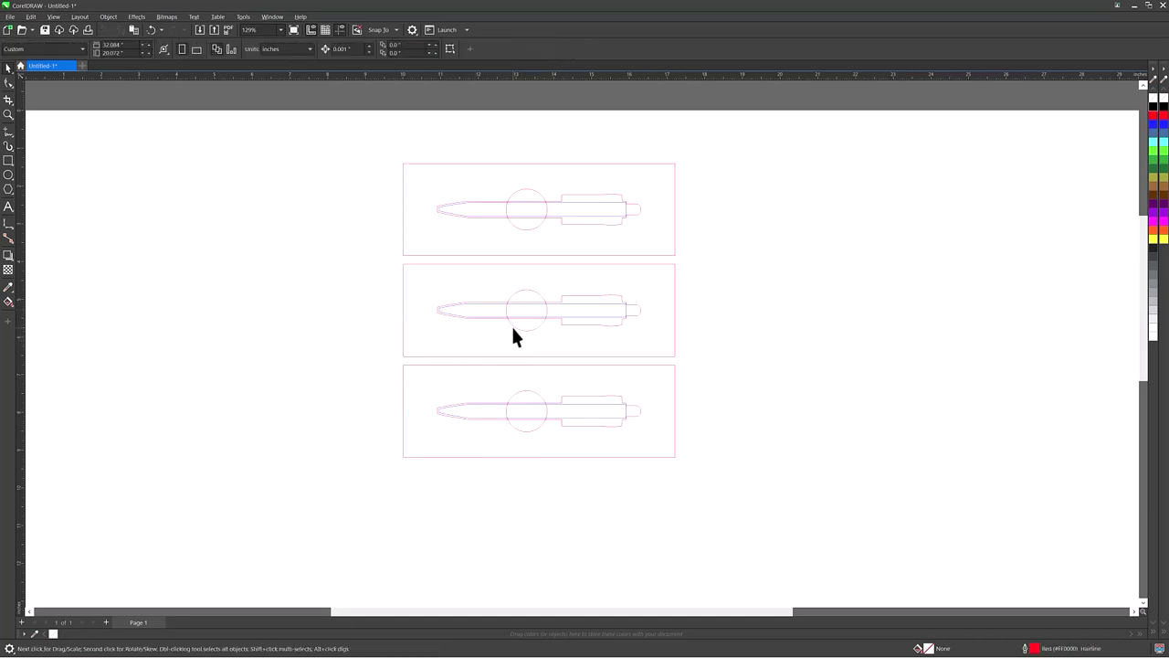
Remove the middle pen's inner detail line and weld its outline and circle into one shape.
{"action": "left_click", "coordinate": [575, 310]}
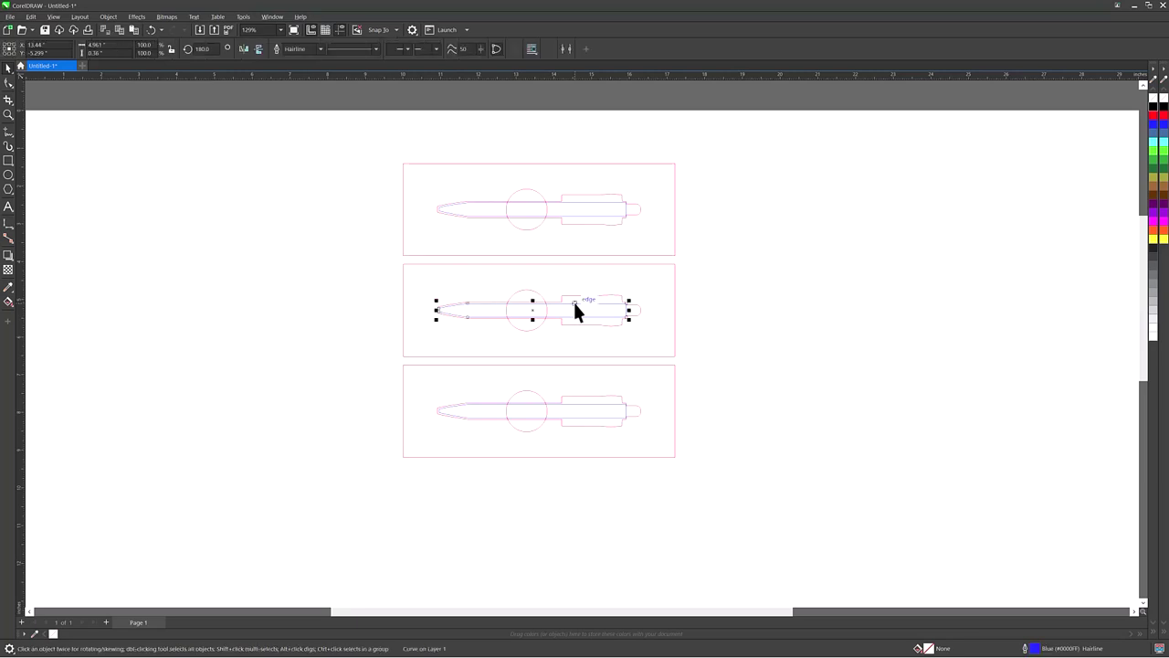
{"action": "key", "text": "Delete"}
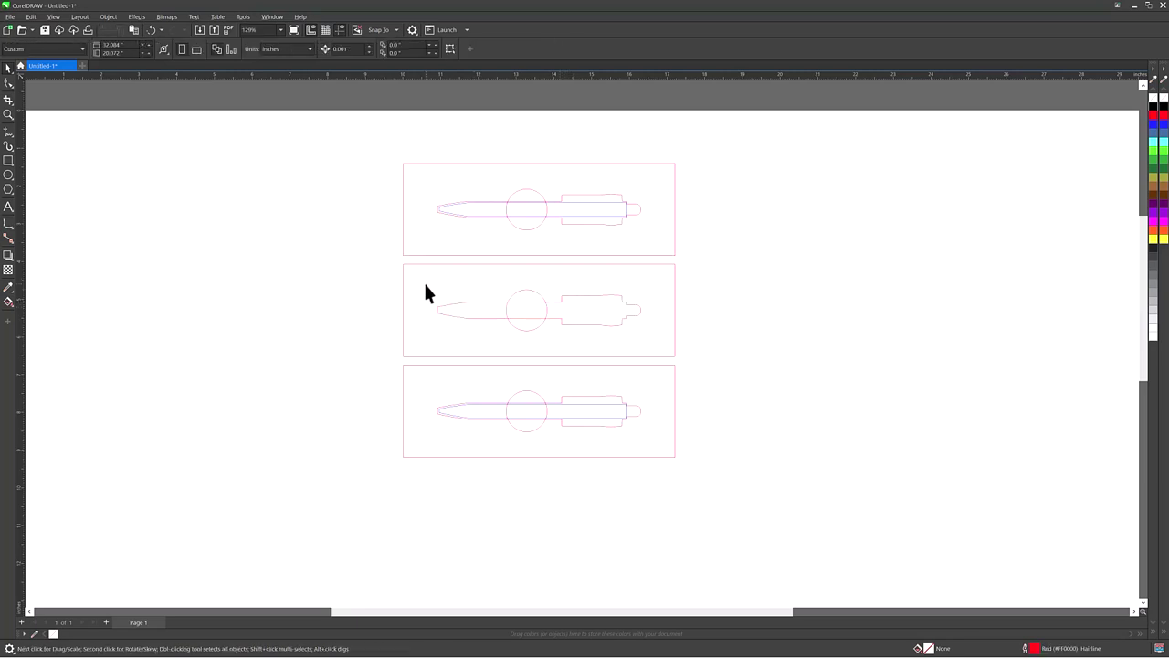
{"action": "left_click_drag", "start_coordinate": [422, 276], "coordinate": [652, 353]}
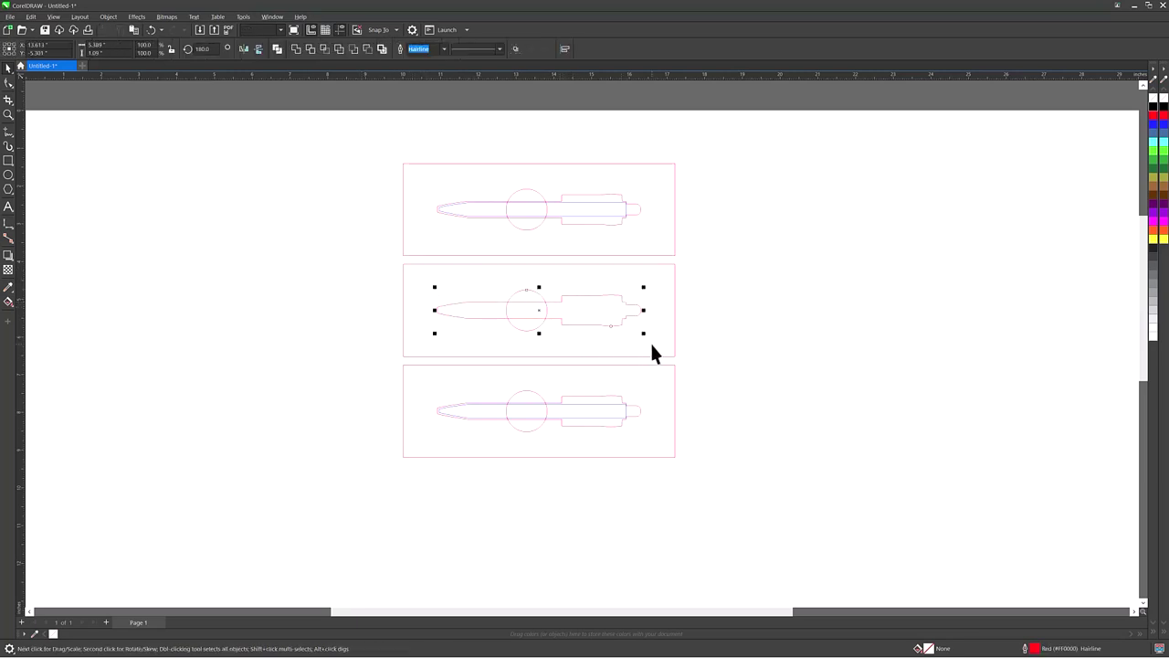
{"action": "left_click", "coordinate": [297, 49]}
{"action": "left_click", "coordinate": [377, 350]}
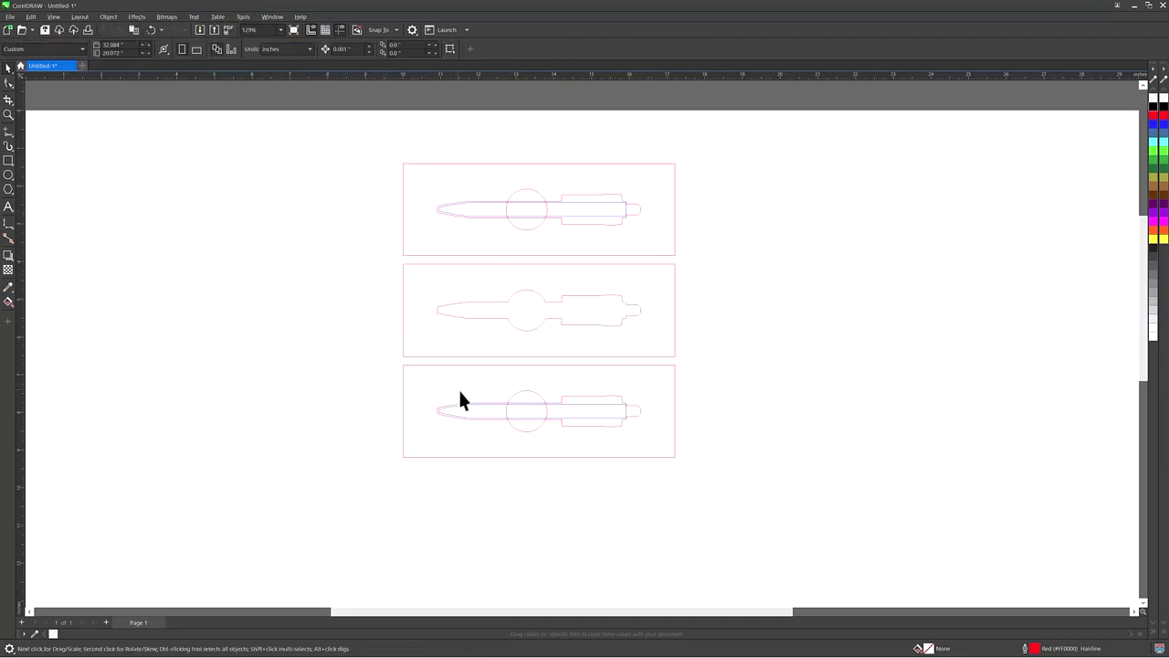
Delete the bottom pen's grip section and weld its circle and body into one outline.
{"action": "left_click", "coordinate": [526, 391]}
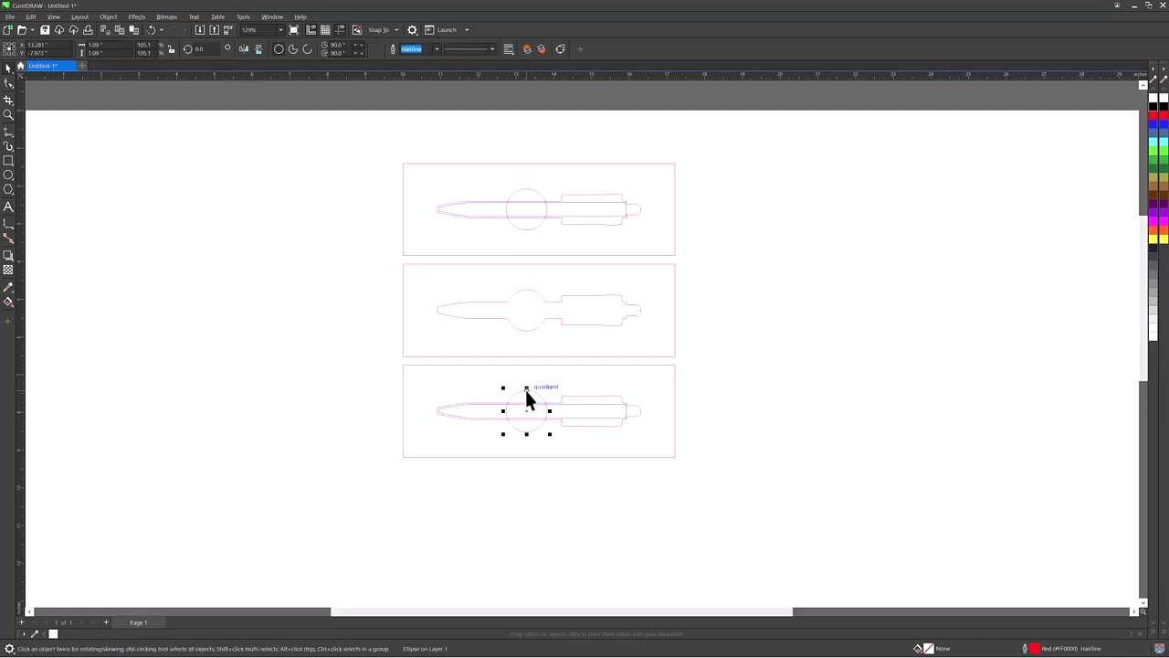
{"action": "left_click", "coordinate": [574, 397]}
{"action": "key", "text": "Delete"}
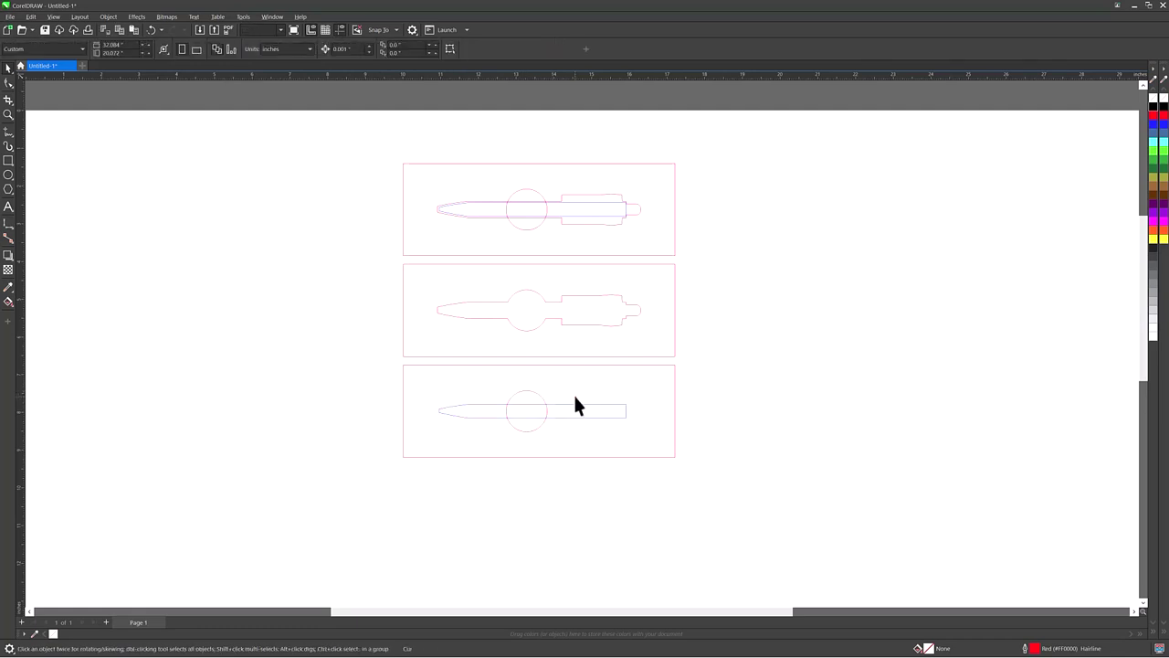
{"action": "left_click_drag", "start_coordinate": [404, 382], "coordinate": [656, 446]}
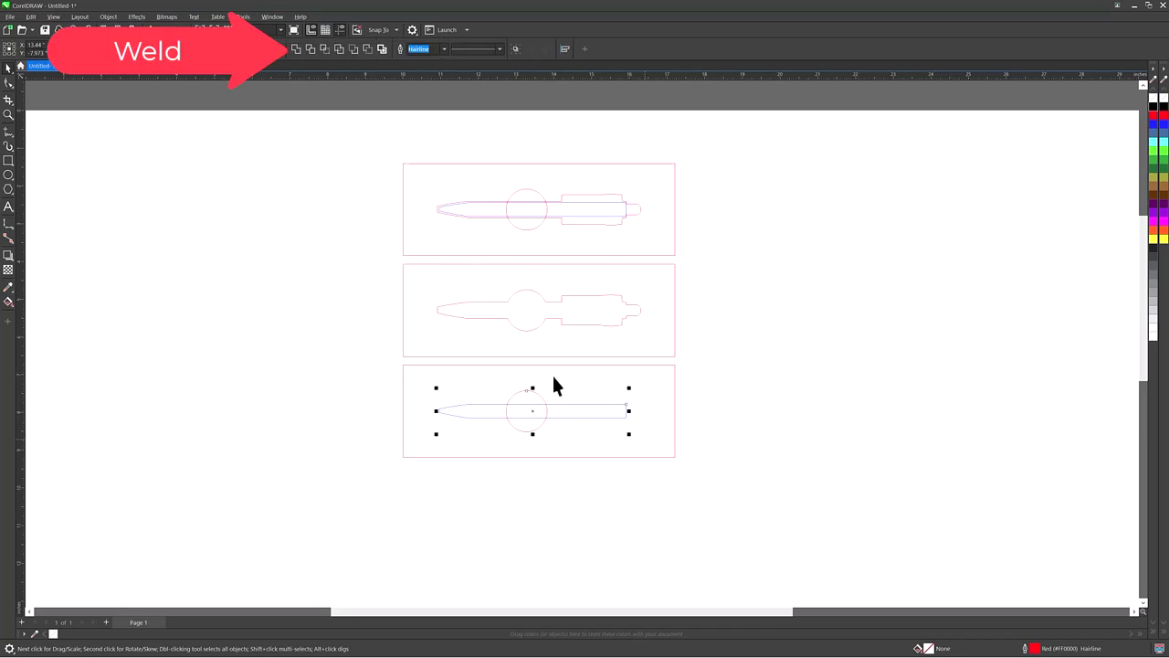
{"action": "left_click", "coordinate": [297, 49]}
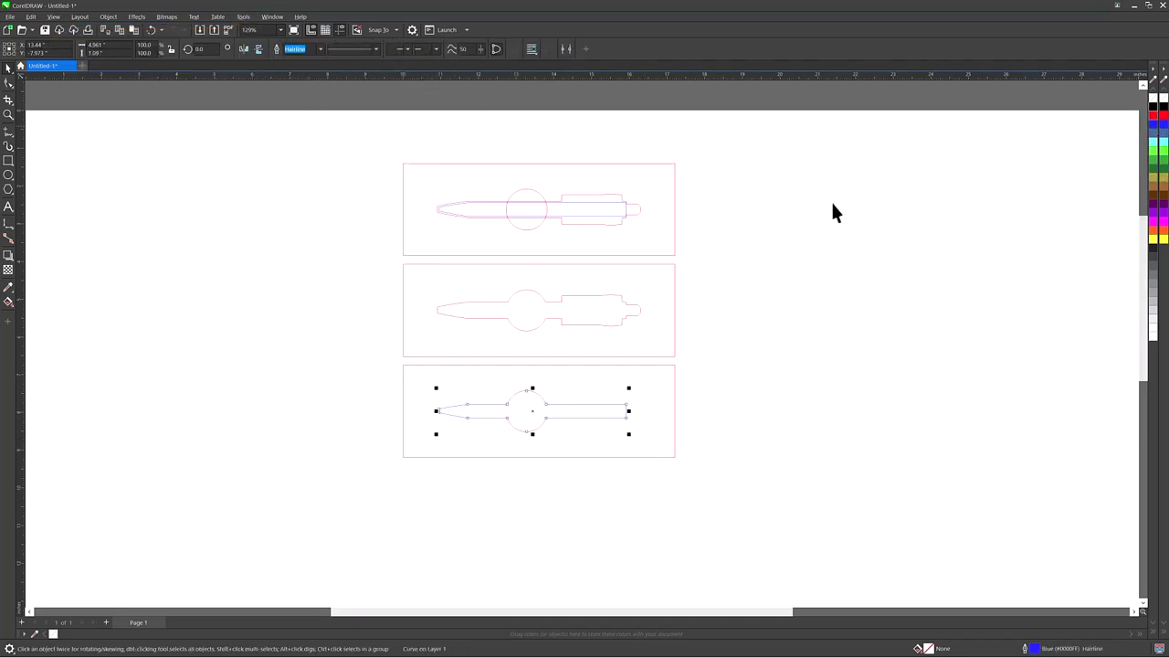
{"action": "left_click", "coordinate": [339, 317]}
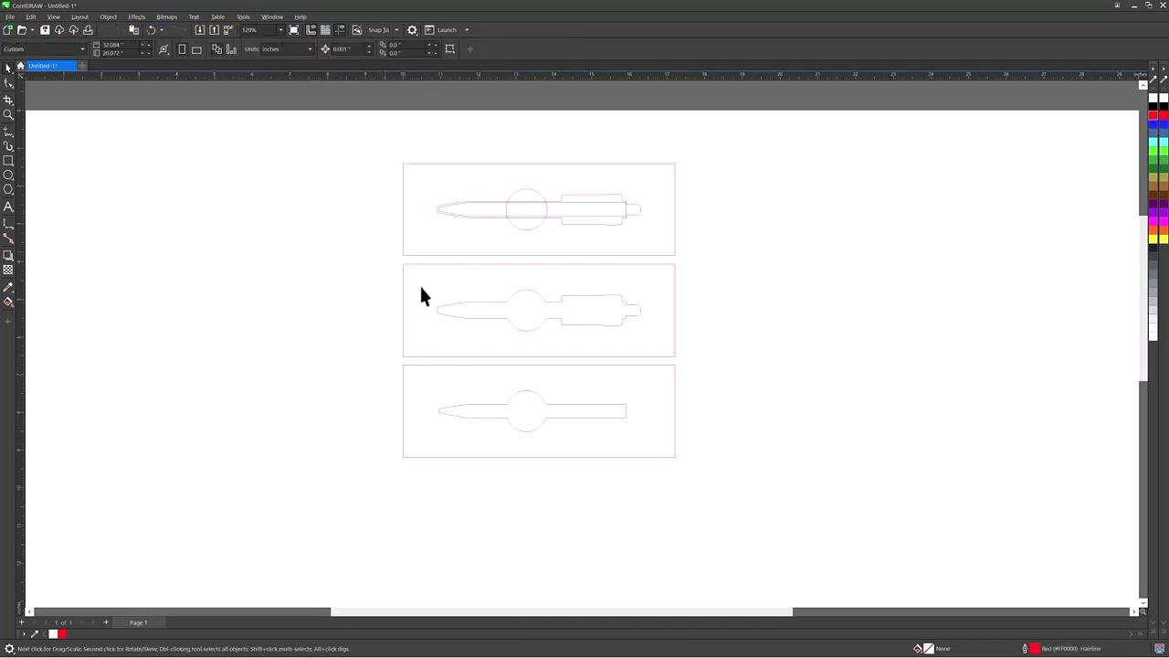
{"action": "left_click_drag", "start_coordinate": [716, 479], "coordinate": [716, 479]}
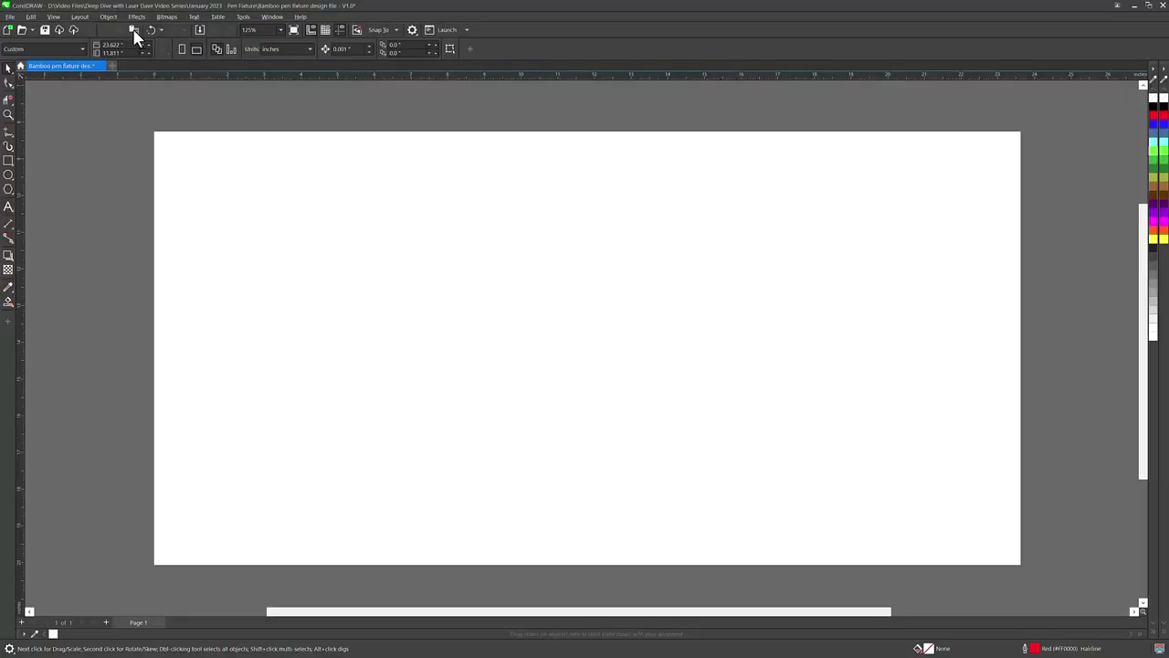
Paste the pen outline and duplicate it sideways into a row of four pens.
{"action": "left_click", "coordinate": [134, 30]}
{"action": "left_click", "coordinate": [148, 132]}
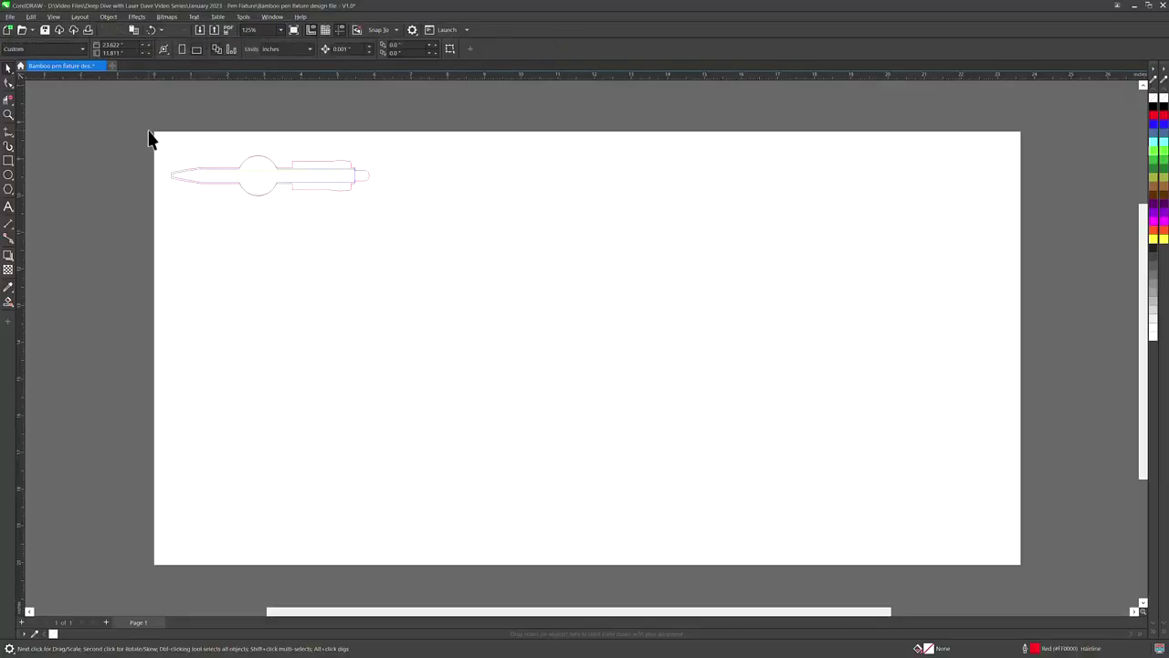
{"action": "left_click_drag", "start_coordinate": [149, 132], "coordinate": [413, 232]}
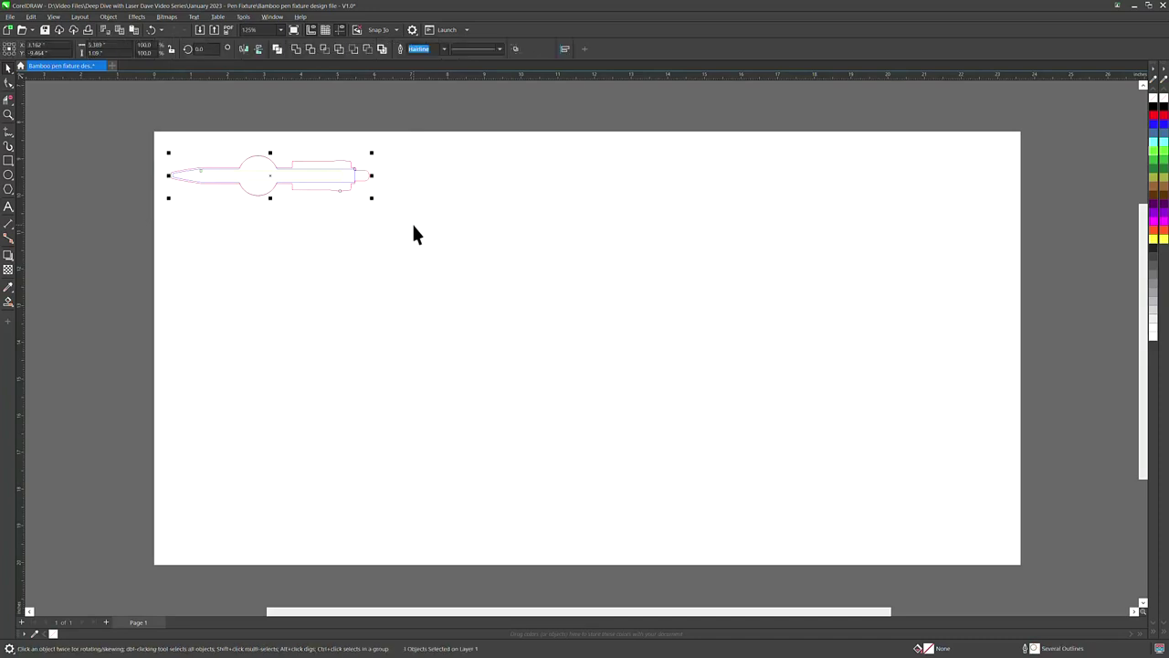
{"action": "key", "text": "ctrl+d"}
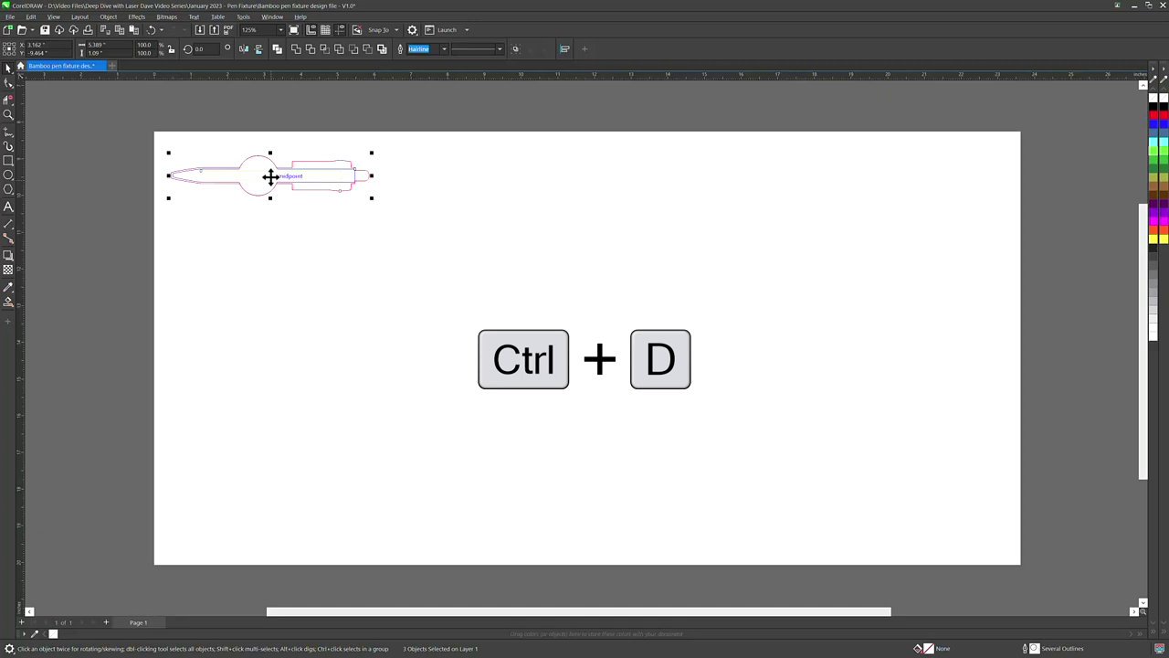
{"action": "left_click_drag", "start_coordinate": [271, 176], "coordinate": [456, 197]}
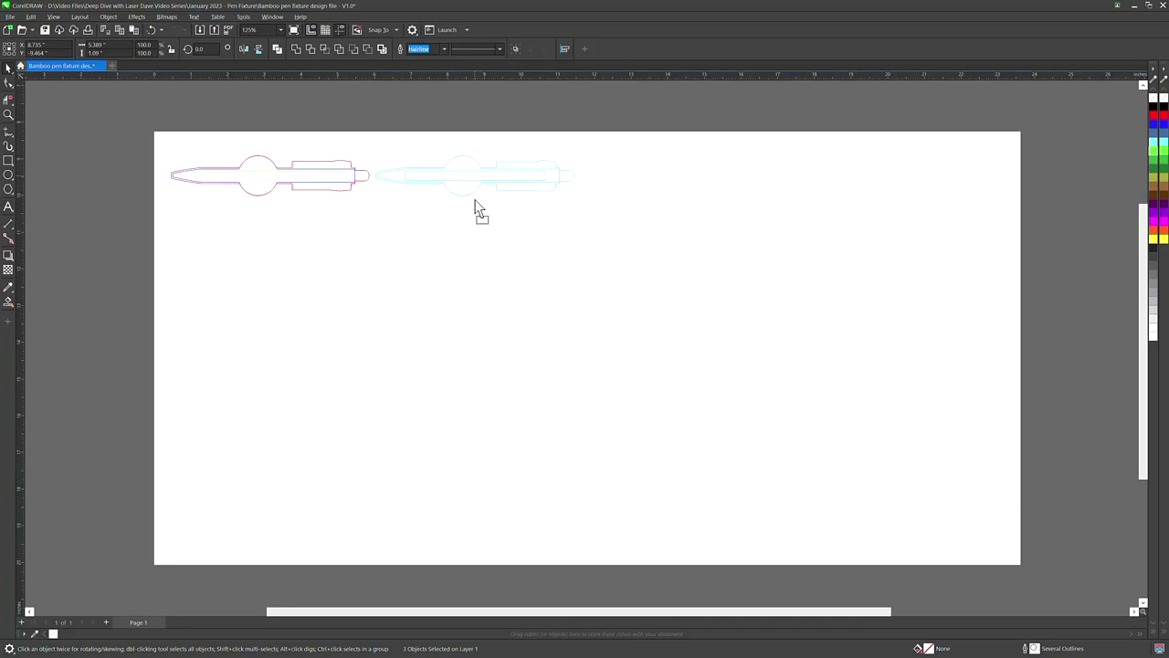
{"action": "left_click_drag", "start_coordinate": [476, 202], "coordinate": [471, 199]}
{"action": "key", "text": "ctrl+d"}
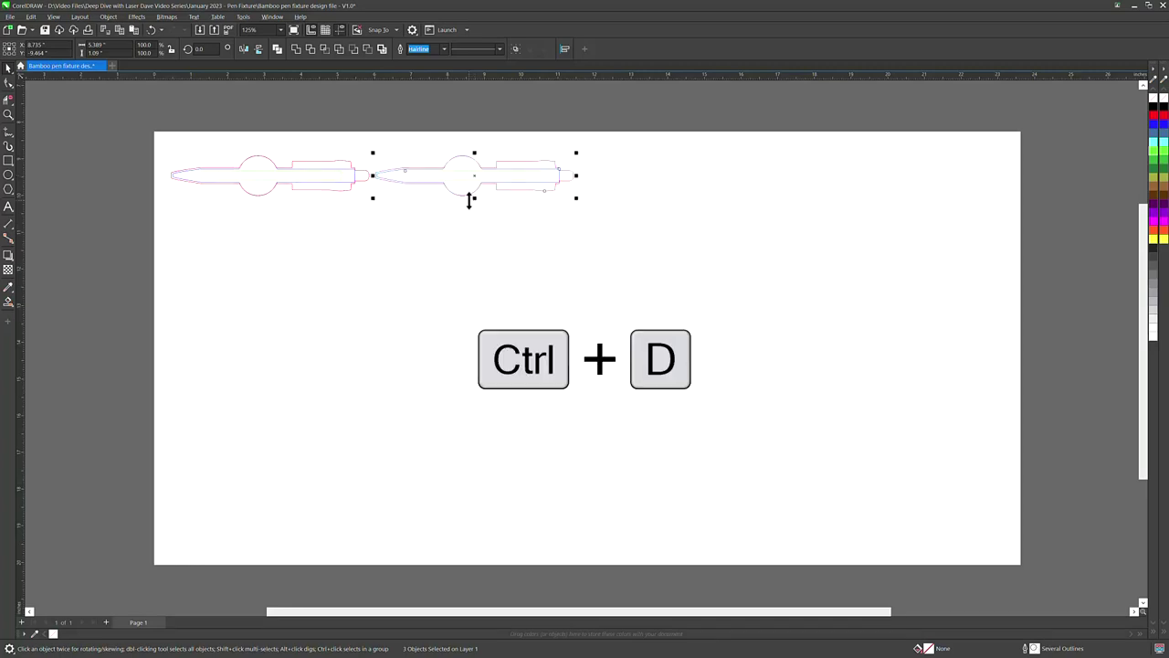
{"action": "key", "text": "ctrl+d"}
{"action": "key", "text": "ctrl+d"}
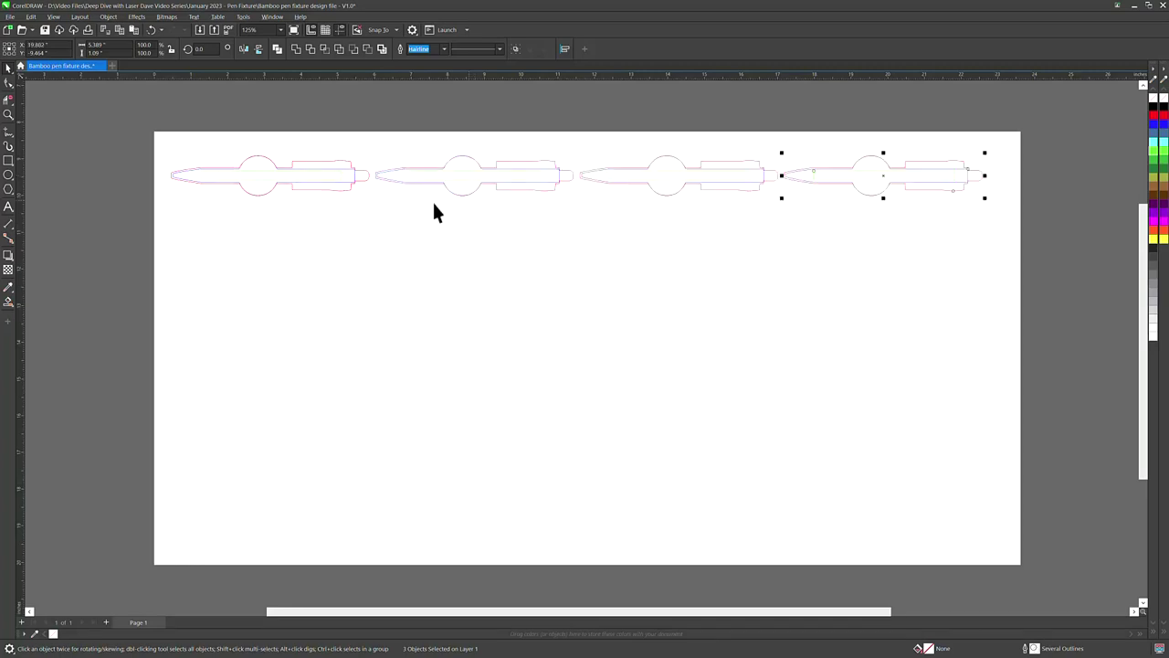
Duplicate the four-pen row downward repeatedly to build the rows of the grid.
{"action": "left_click_drag", "start_coordinate": [130, 126], "coordinate": [995, 228]}
{"action": "key", "text": "ctrl+d"}
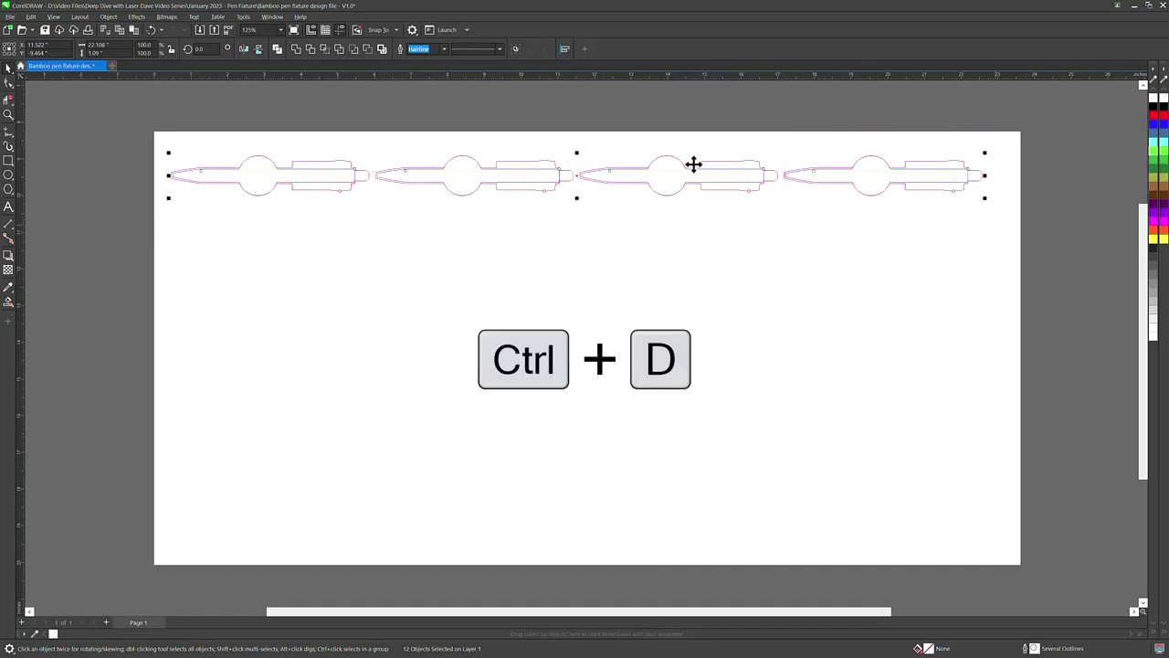
{"action": "left_click_drag", "start_coordinate": [577, 174], "coordinate": [579, 219]}
{"action": "key", "text": "ctrl+d"}
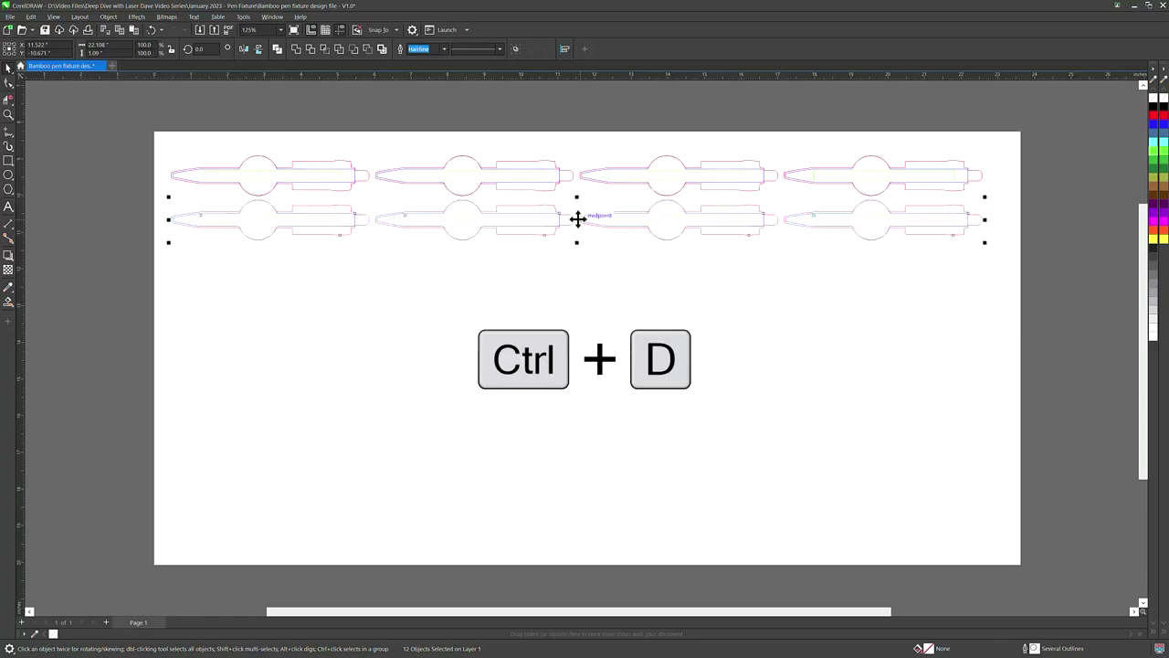
{"action": "key", "text": "ctrl+d"}
{"action": "key", "text": "ctrl+d"}
{"action": "key", "text": "ctrl+d"}
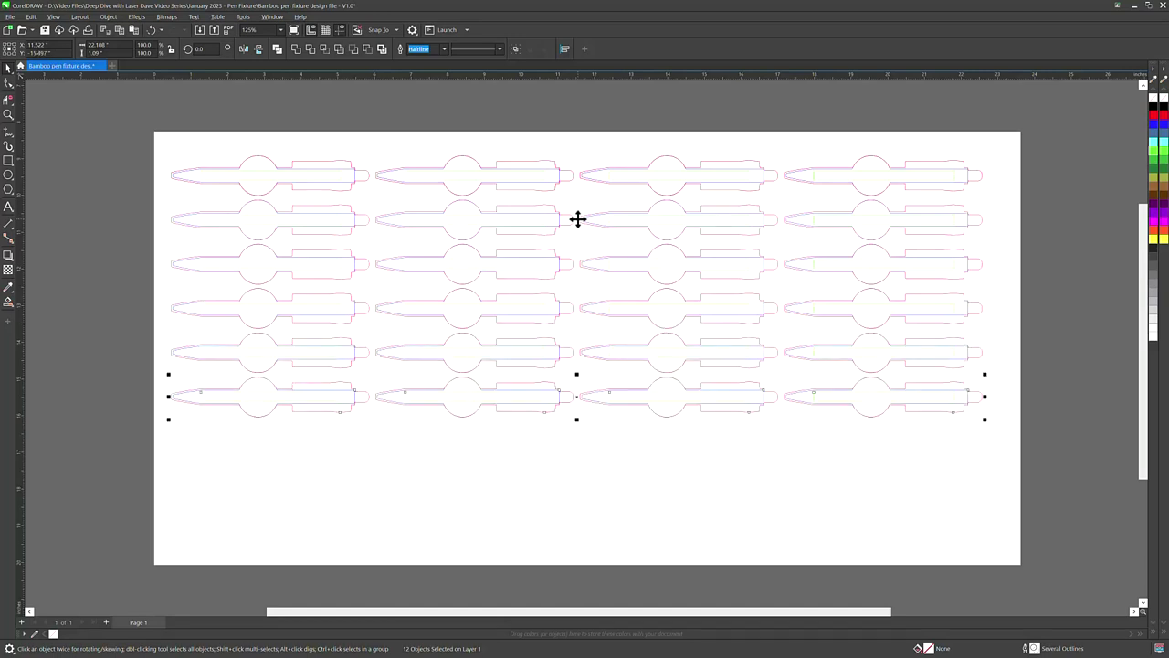
{"action": "key", "text": "ctrl+d"}
{"action": "key", "text": "ctrl+d"}
{"action": "key", "text": "ctrl+d"}
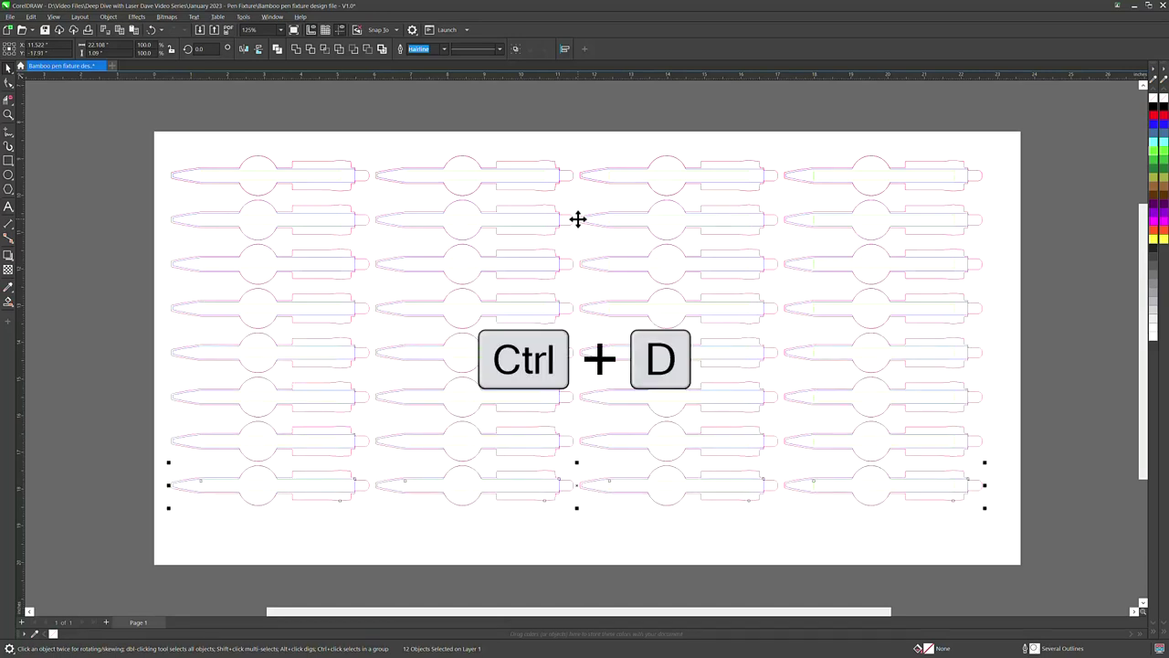
{"action": "key", "text": "ctrl+d"}
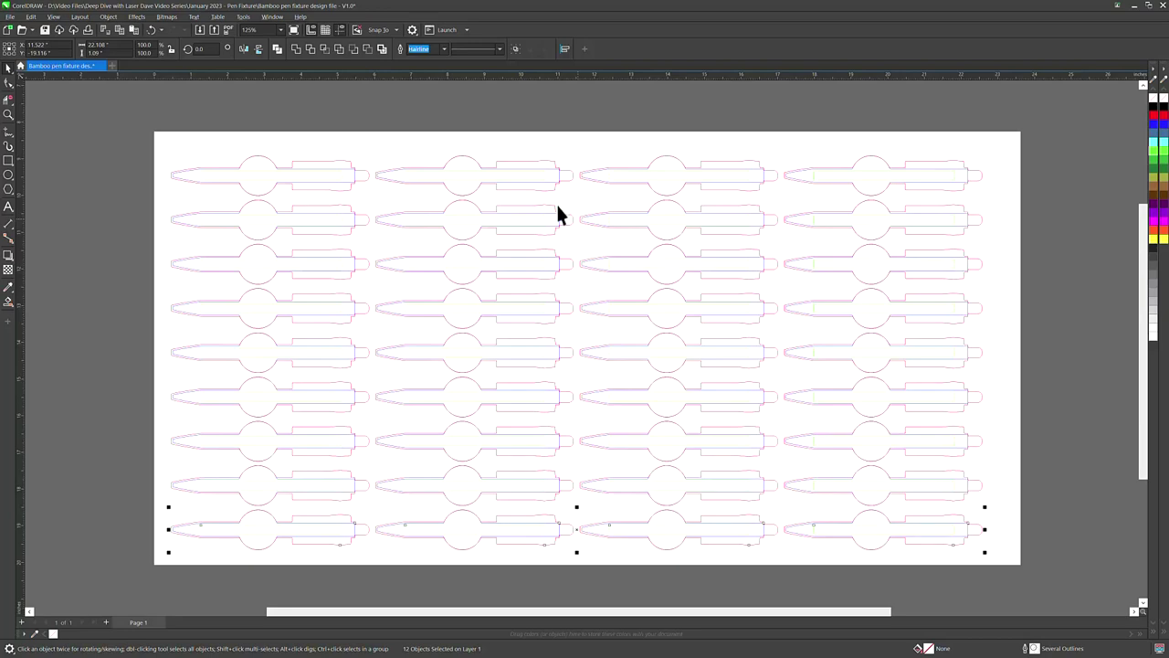
Group all pen outlines, centre them on the page, then ungroup into separate objects.
{"action": "left_click_drag", "start_coordinate": [128, 117], "coordinate": [1004, 560]}
{"action": "left_click", "coordinate": [515, 50]}
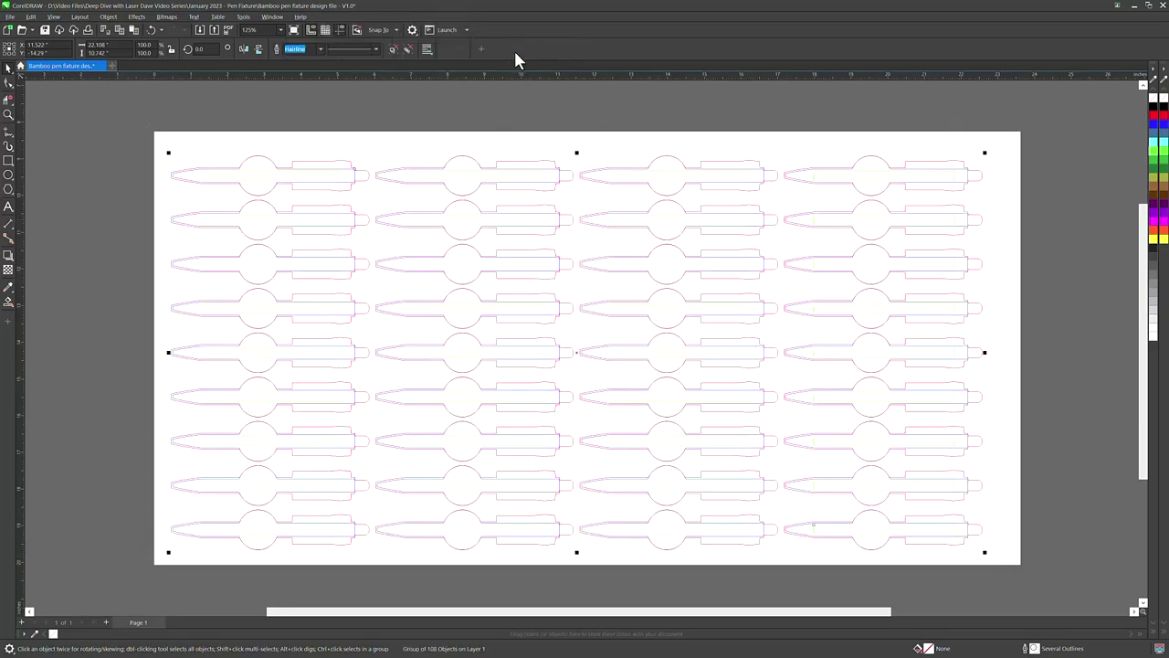
{"action": "key", "text": "p"}
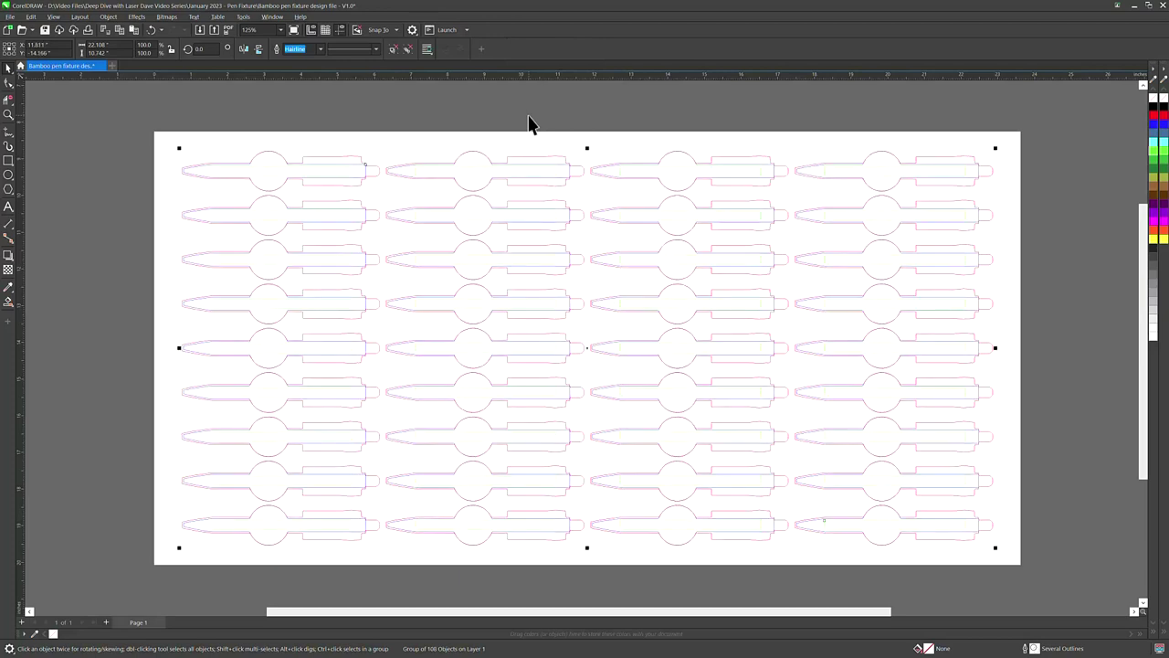
{"action": "left_click", "coordinate": [403, 49]}
{"action": "left_click", "coordinate": [393, 119]}
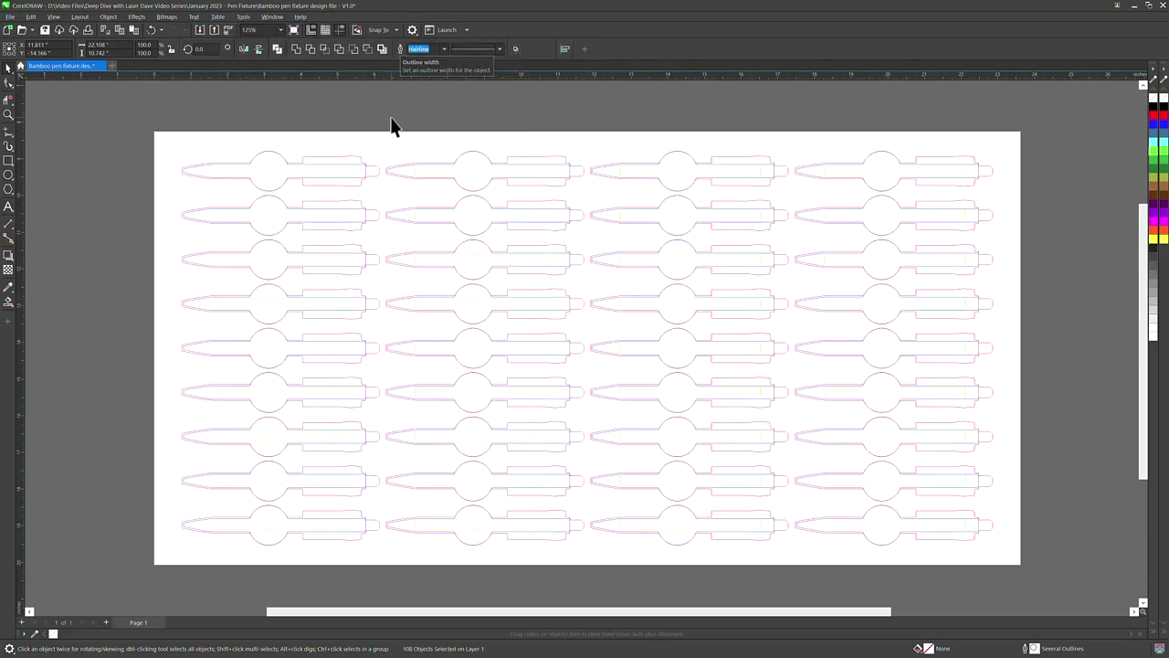
Draw a red hairline rectangle from the page's top-left to bottom-right corner.
{"action": "key", "text": "F6"}
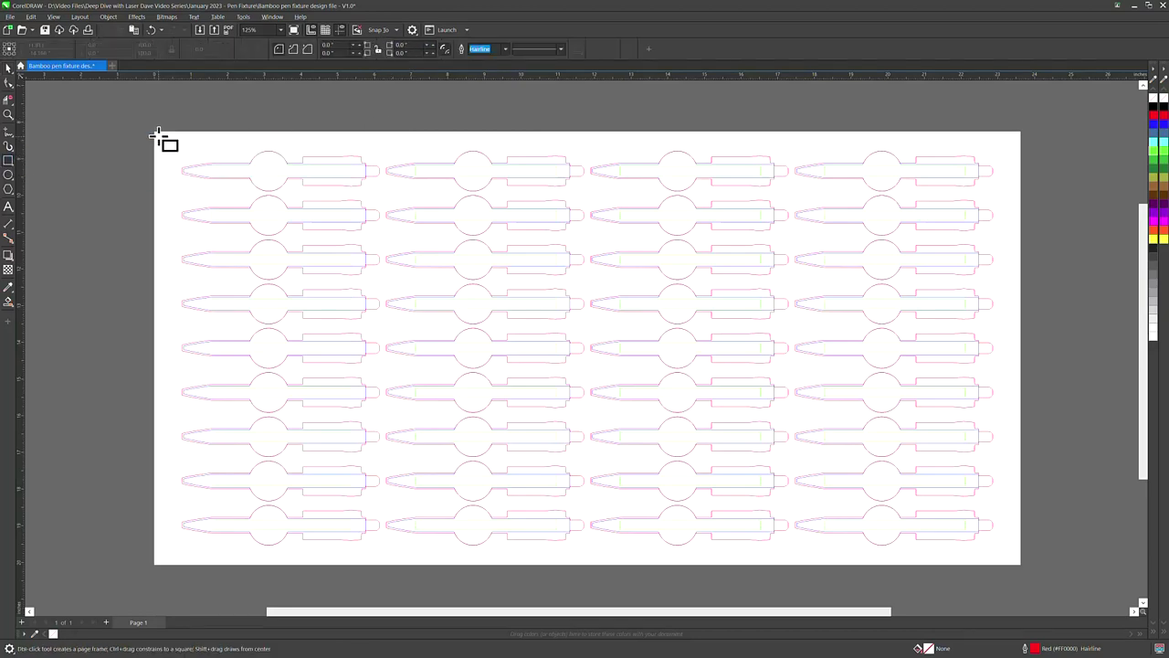
{"action": "left_click_drag", "start_coordinate": [157, 135], "coordinate": [1019, 565]}
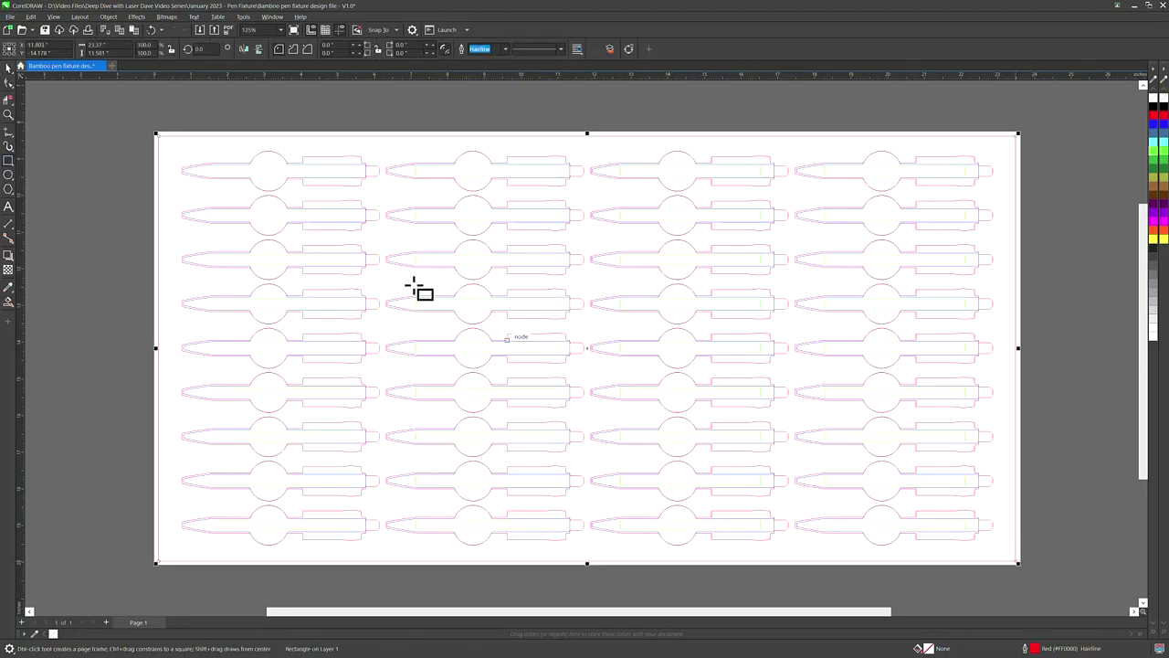
{"action": "left_click", "coordinate": [11, 192]}
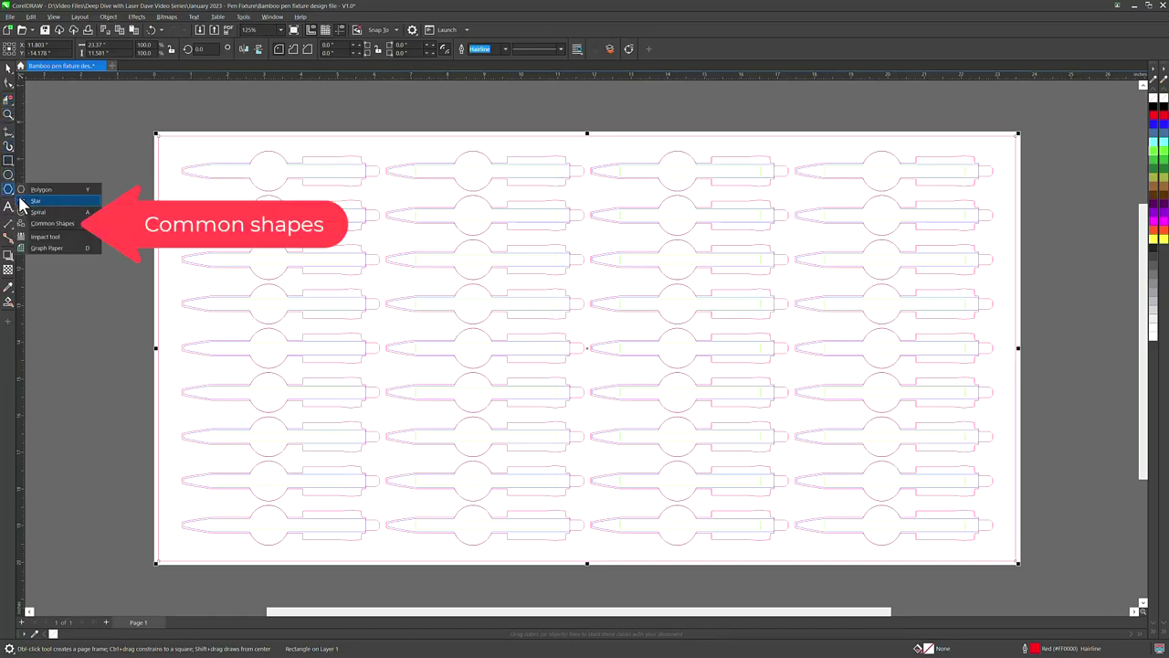
Draw a small bent-arrow Common Shape at the page's top-left, filled black with no outline.
{"action": "left_click", "coordinate": [36, 223]}
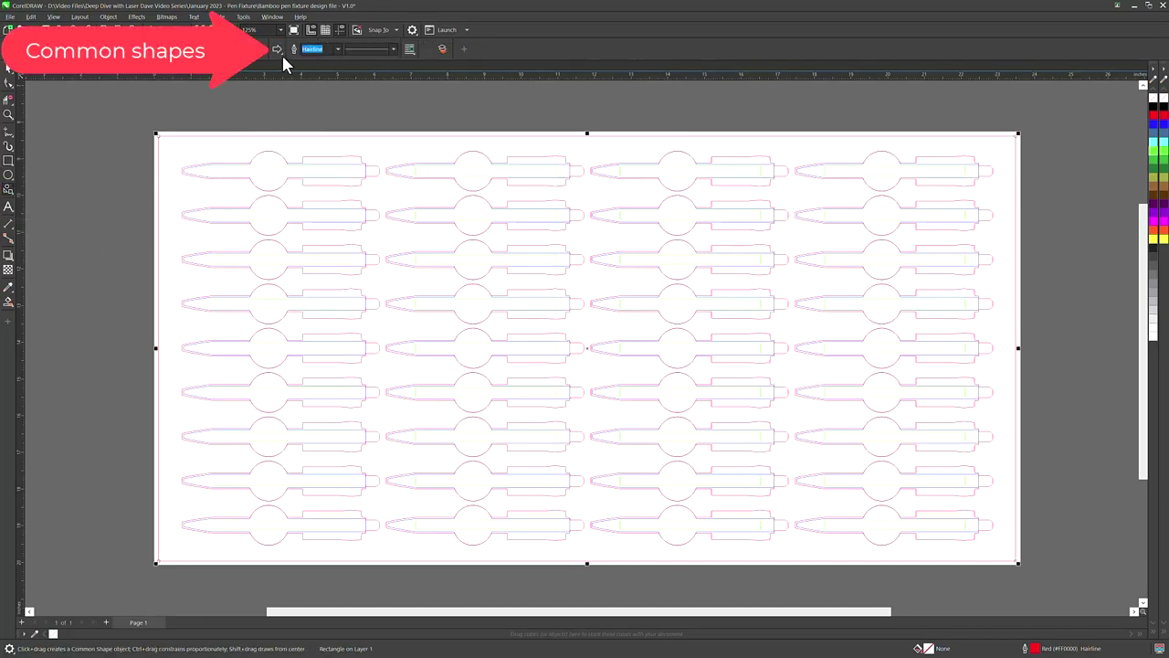
{"action": "left_click", "coordinate": [280, 50]}
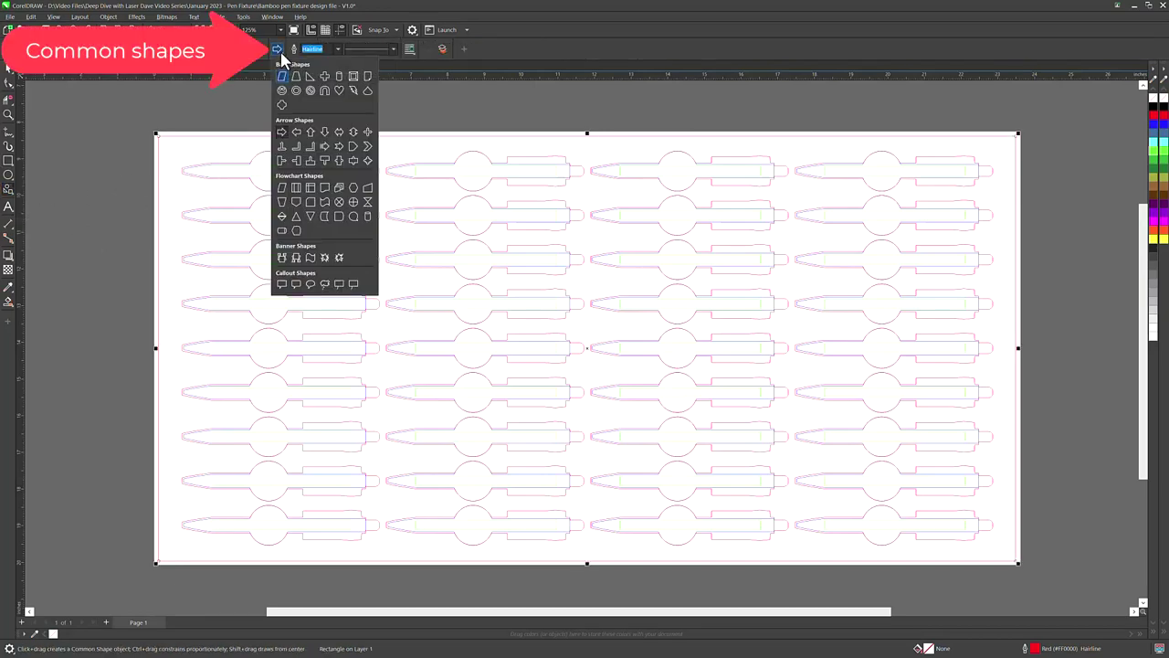
{"action": "left_click", "coordinate": [296, 147]}
{"action": "left_click_drag", "start_coordinate": [156, 134], "coordinate": [181, 162]}
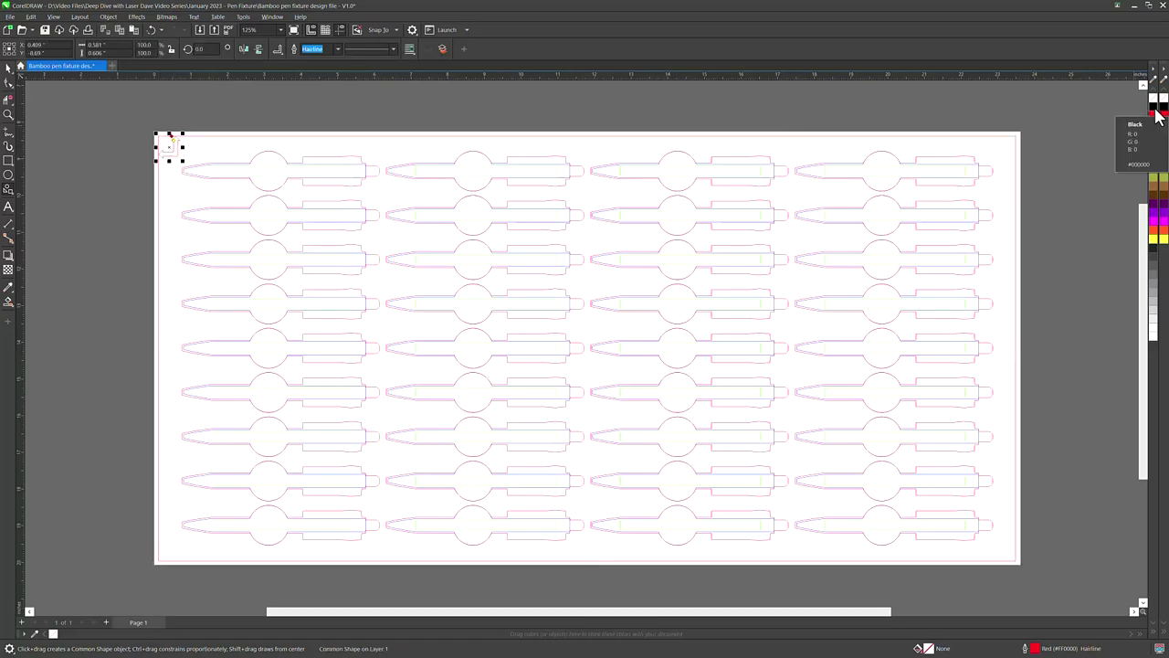
{"action": "left_click", "coordinate": [1154, 107]}
{"action": "right_click", "coordinate": [1155, 97]}
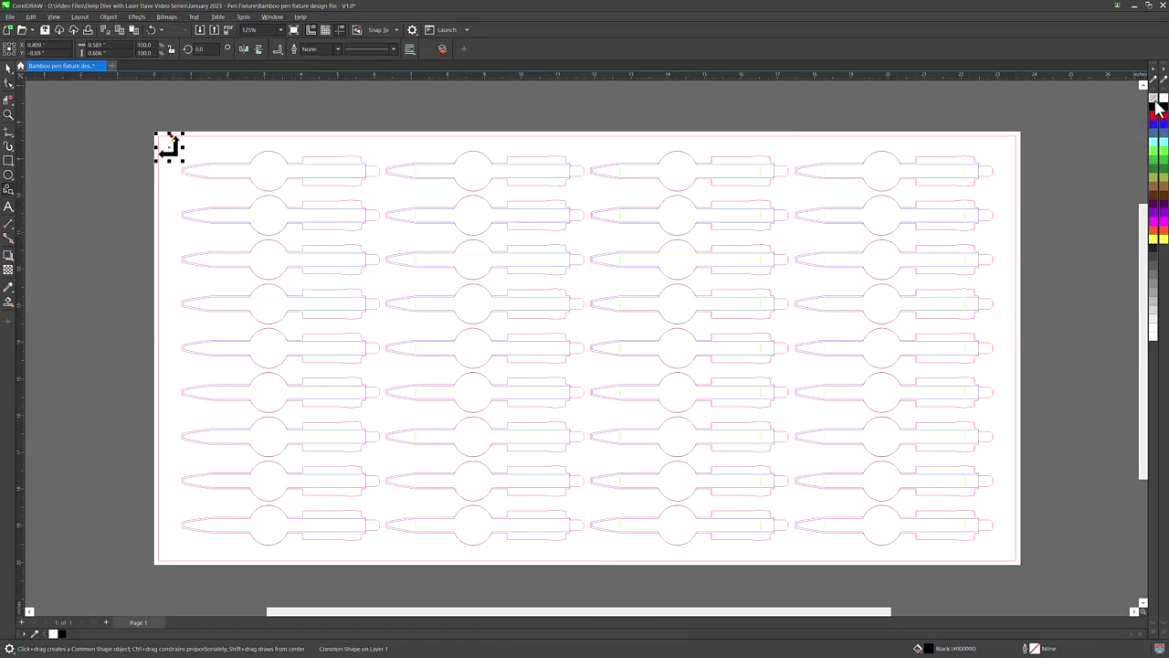
{"action": "left_click", "coordinate": [8, 206]}
Add the caption 'Bamboo pen fixture design file' at the page bottom, about 16 pt and centred.
{"action": "left_click", "coordinate": [534, 553]}
{"action": "type", "text": "Bamboo pen"}
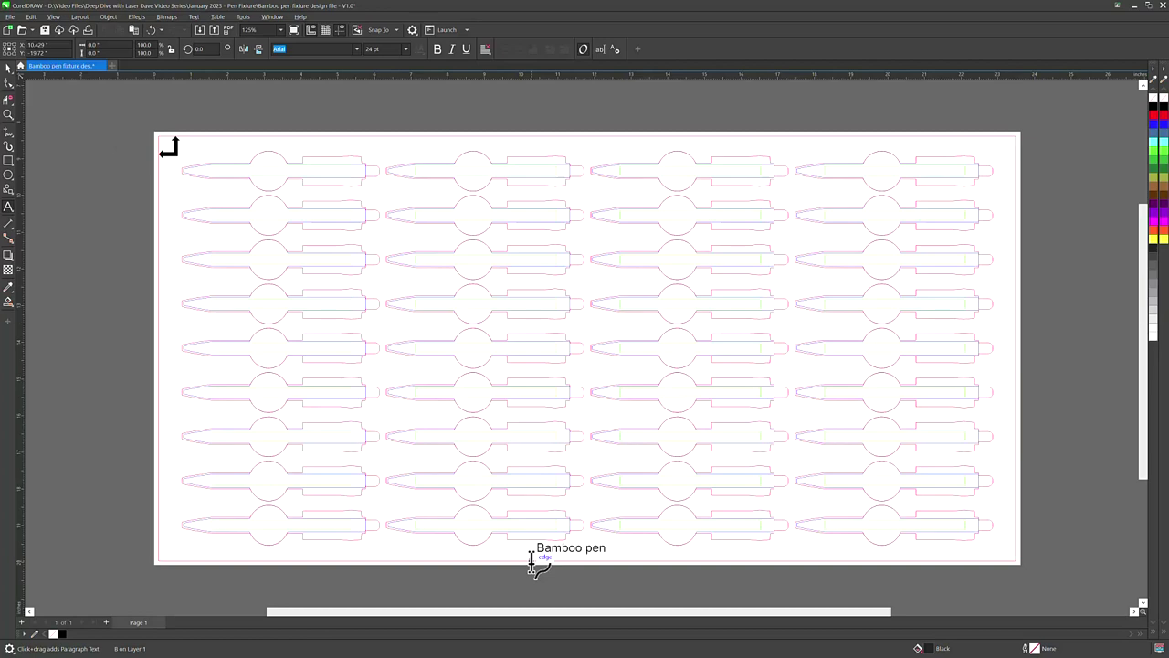
{"action": "type", "text": " fixture design file"}
{"action": "key", "text": "ctrl+space"}
{"action": "left_click_drag", "start_coordinate": [621, 561], "coordinate": [606, 558]}
{"action": "left_click_drag", "start_coordinate": [680, 539], "coordinate": [643, 545]}
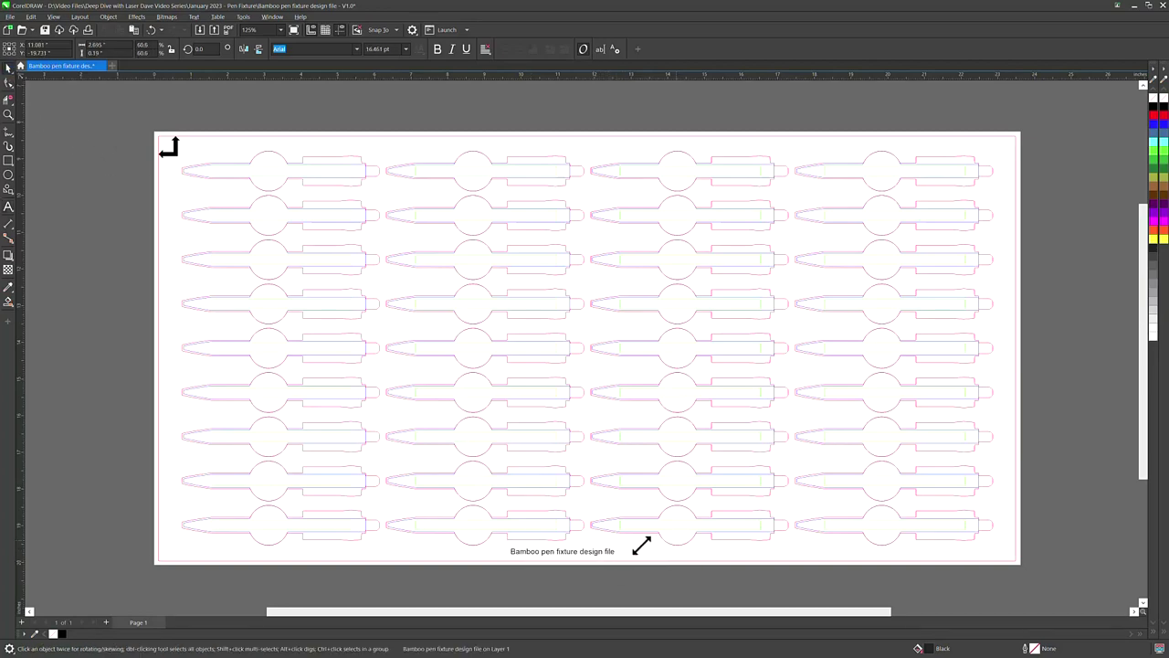
{"action": "left_click", "coordinate": [665, 560], "text": "shift"}
{"action": "key", "text": "c"}
{"action": "key", "text": "Escape"}
Add a 'Top' label centred above the top row of pens.
{"action": "key", "text": "F8"}
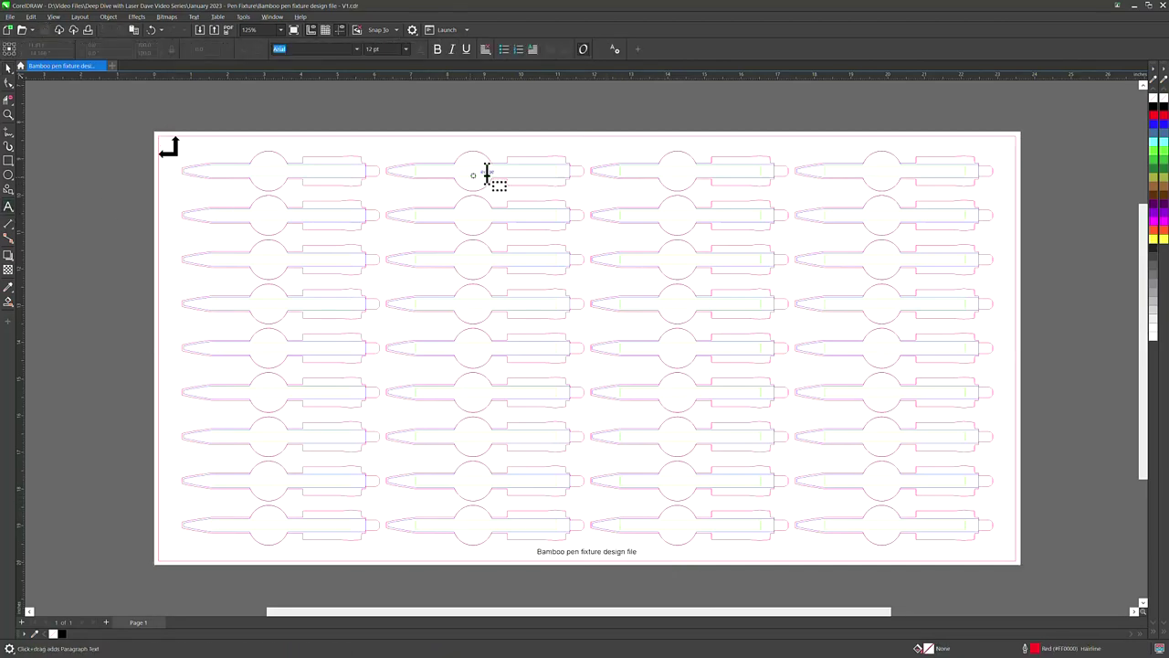
{"action": "left_click", "coordinate": [564, 146]}
{"action": "type", "text": "Top"}
{"action": "key", "text": "ctrl+space"}
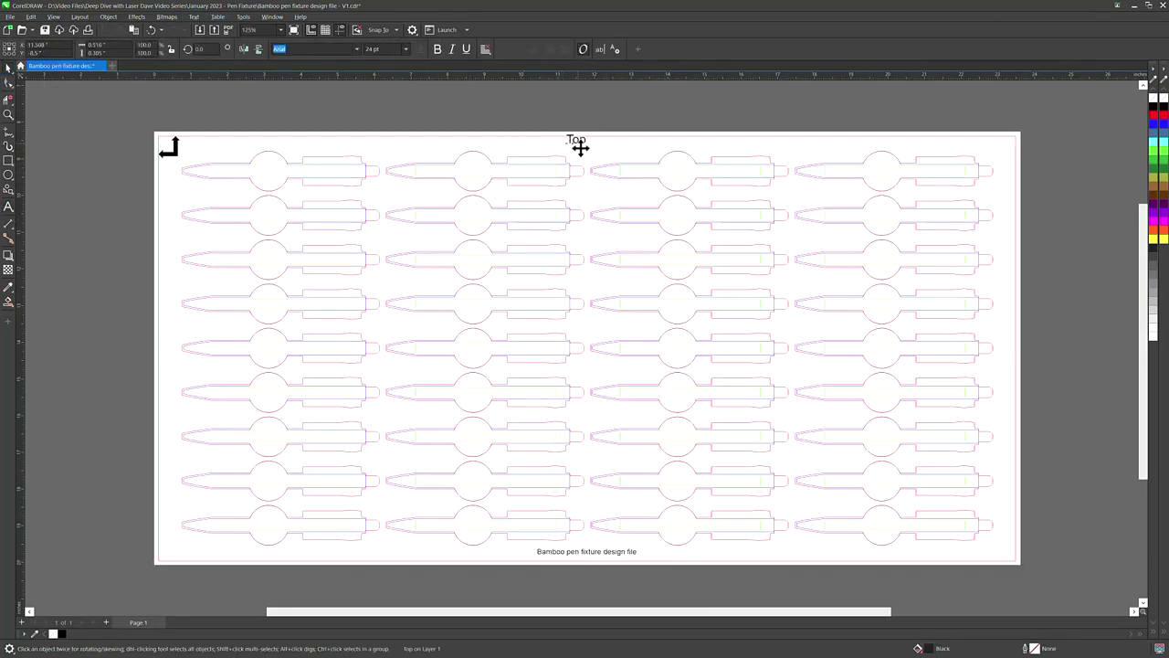
{"action": "left_click_drag", "start_coordinate": [580, 148], "coordinate": [587, 154]}
{"action": "left_click", "coordinate": [512, 122]}
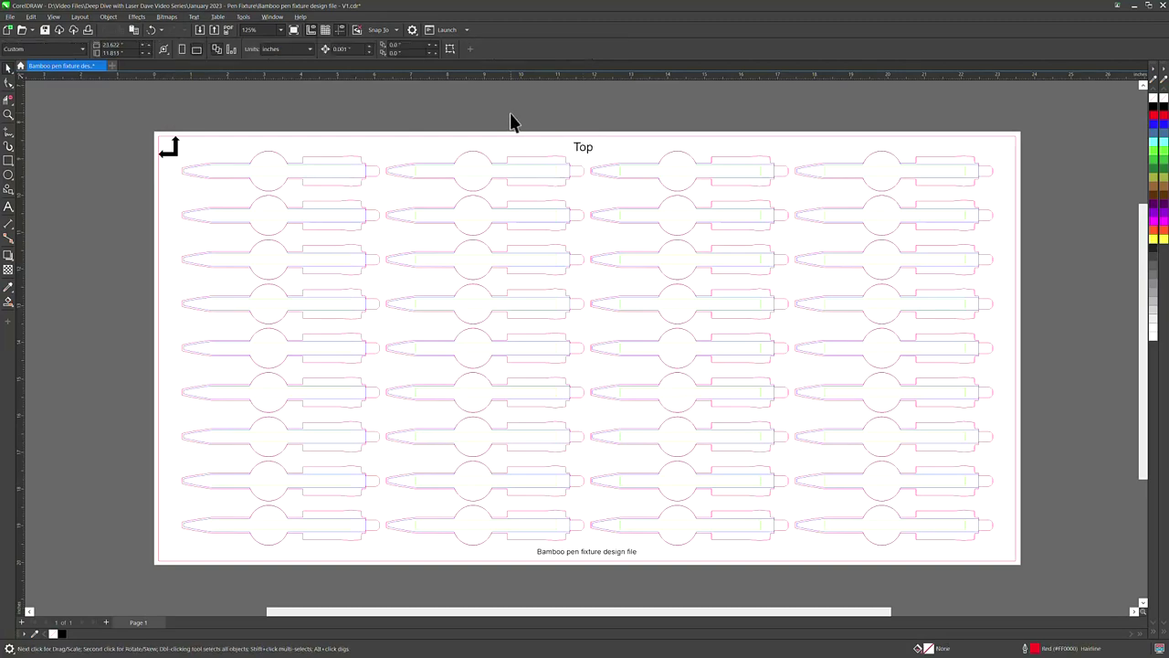
{"action": "left_click_drag", "start_coordinate": [126, 105], "coordinate": [1052, 578]}
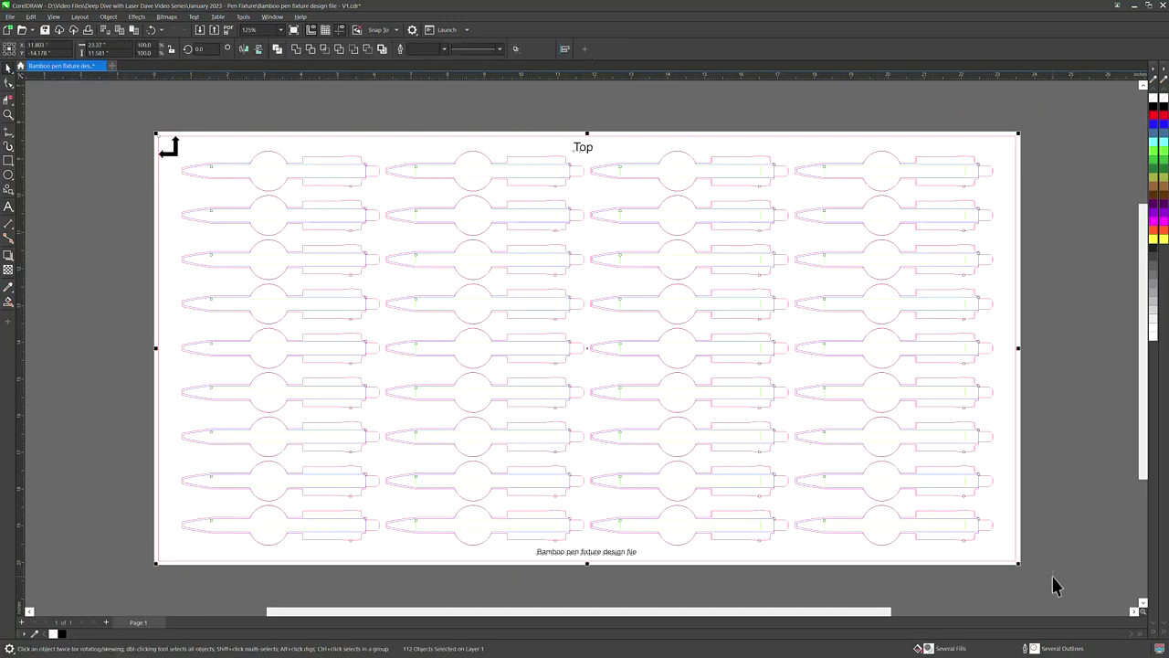
Copy the whole layout and paste it onto a new second page.
{"action": "left_click", "coordinate": [32, 17]}
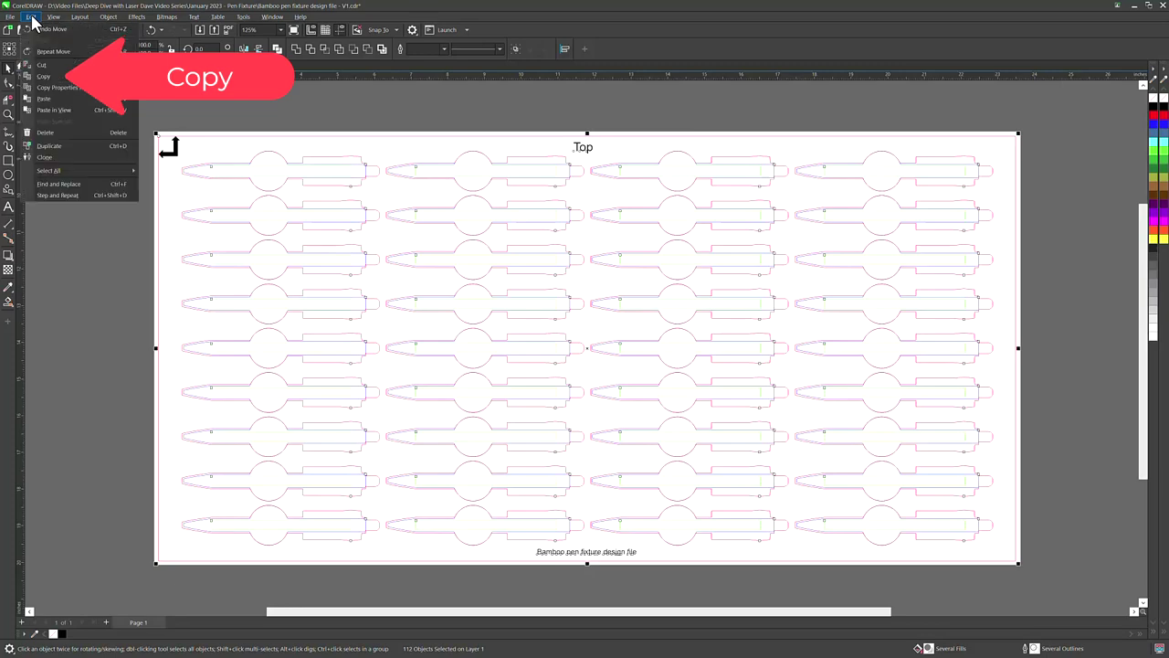
{"action": "left_click", "coordinate": [42, 77]}
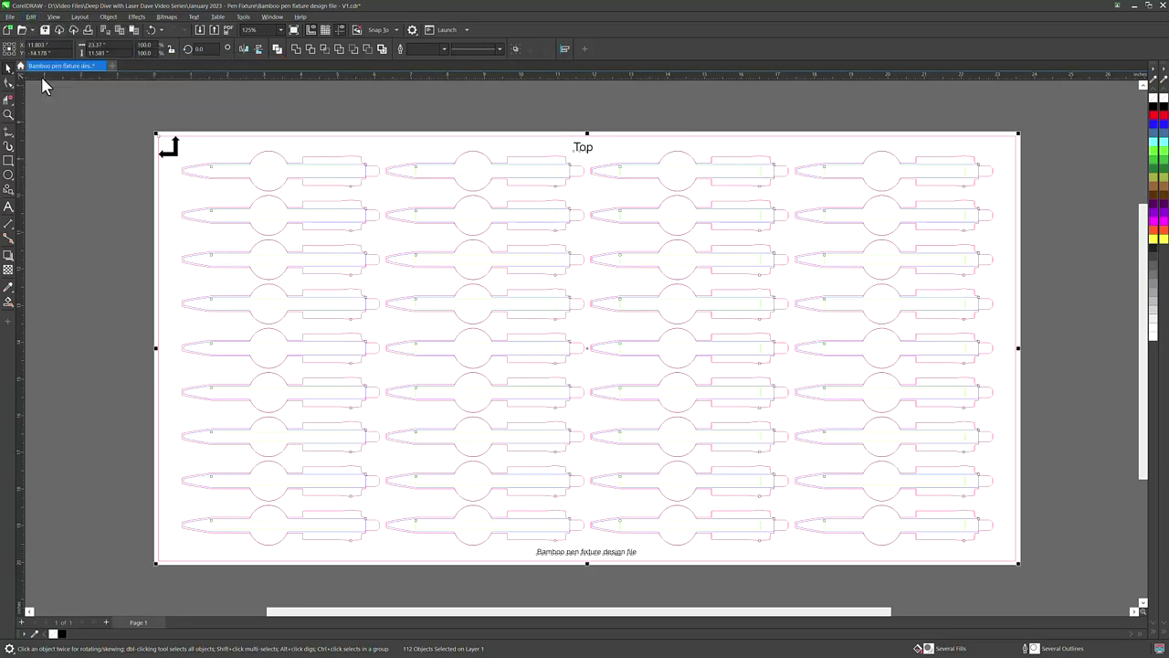
{"action": "left_click", "coordinate": [107, 622]}
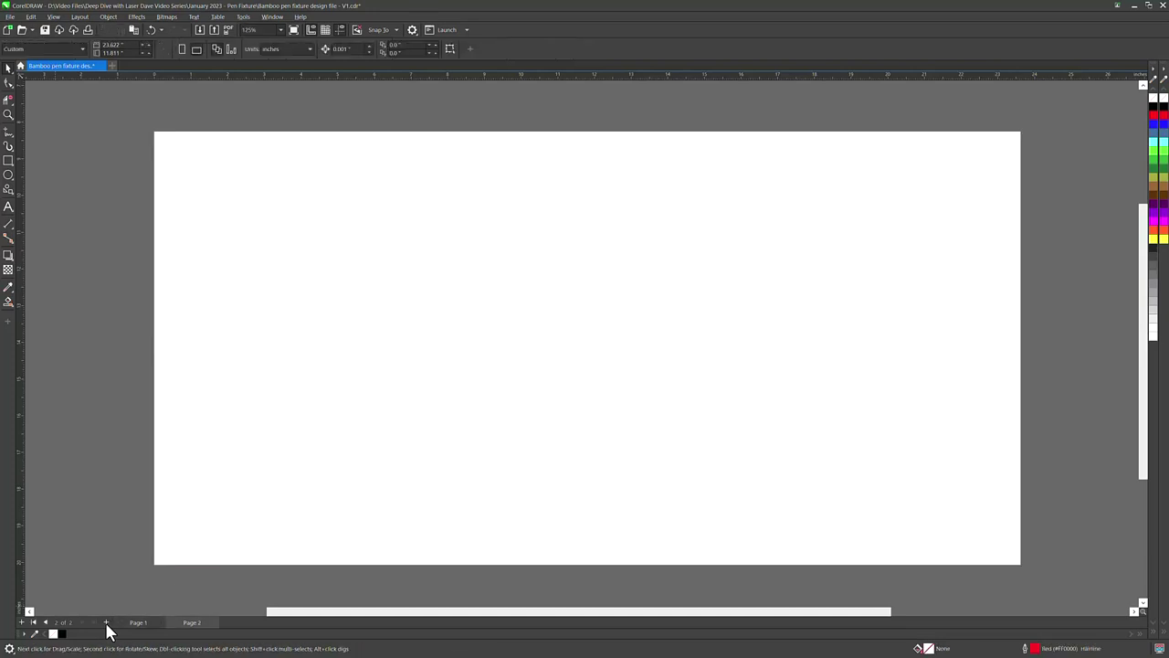
{"action": "left_click", "coordinate": [134, 31]}
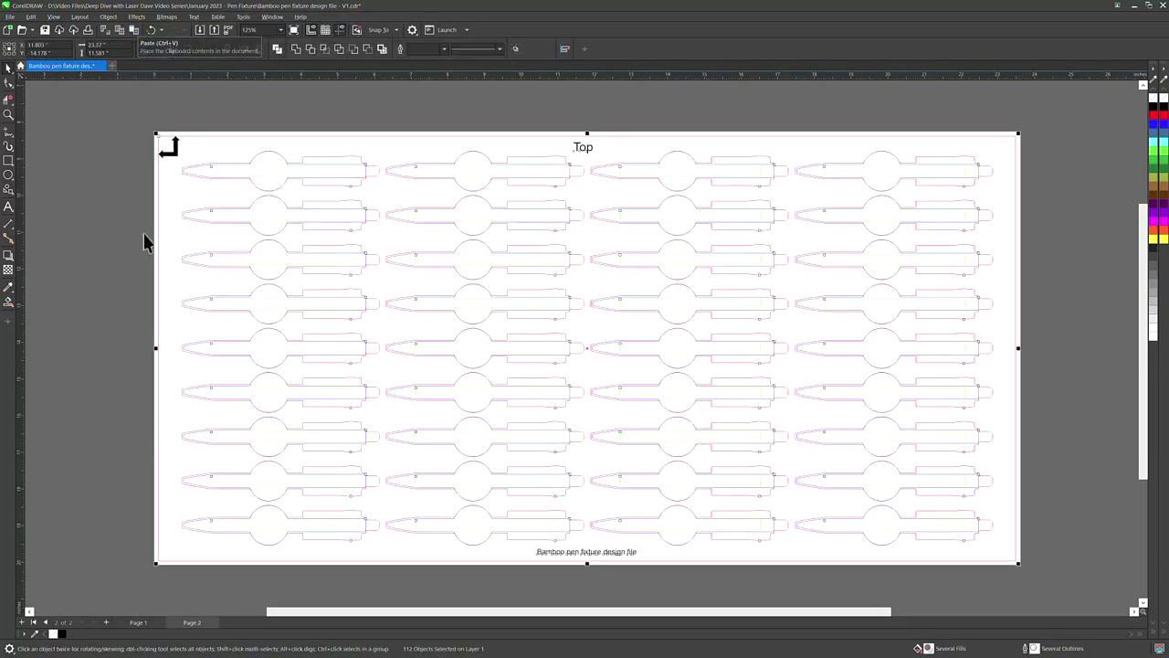
Rename page 1 to 'Master file' and page 2 to 'Top Plate'.
{"action": "right_click", "coordinate": [138, 623]}
{"action": "left_click", "coordinate": [183, 559]}
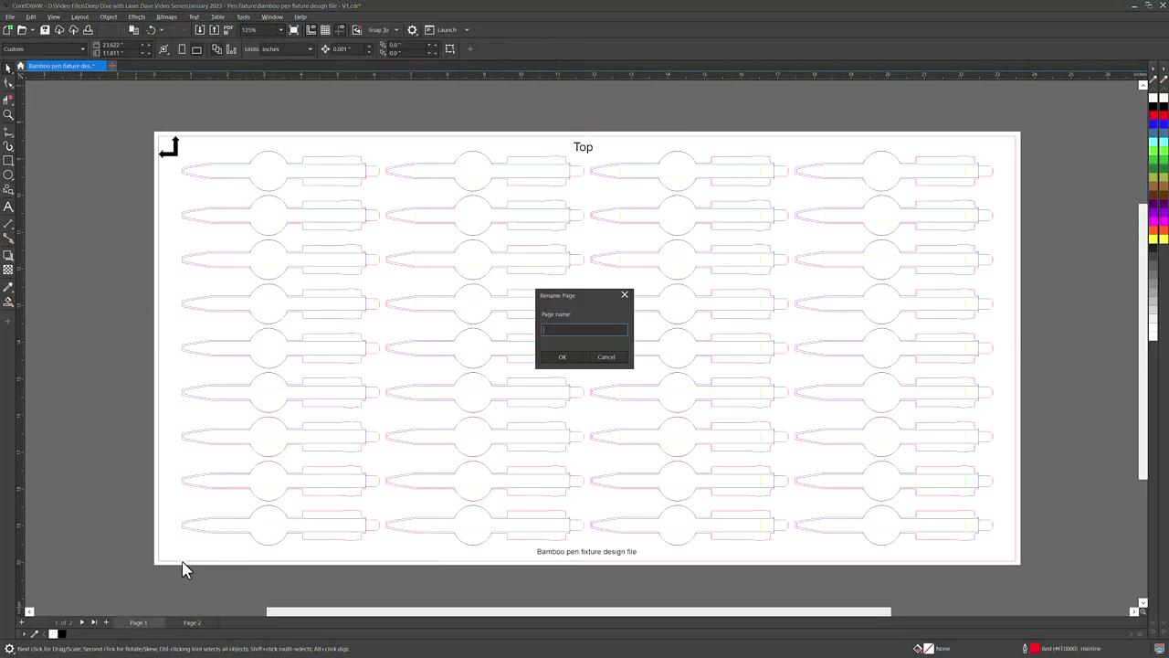
{"action": "type", "text": "Master file"}
{"action": "left_click", "coordinate": [576, 359]}
{"action": "right_click", "coordinate": [197, 625]}
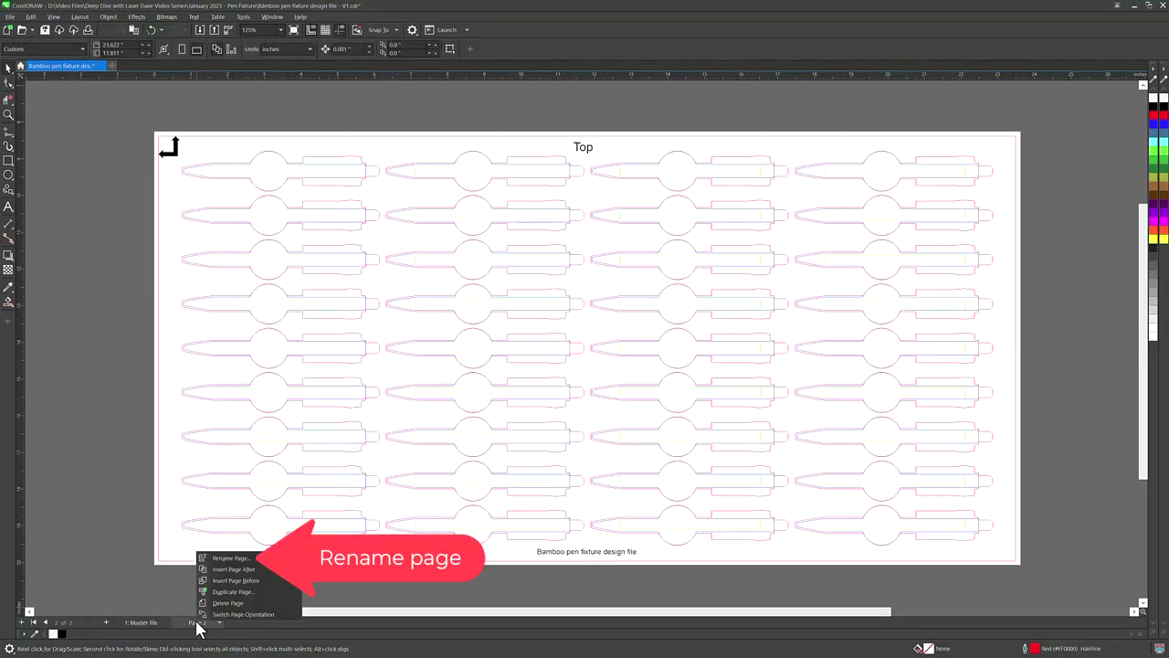
{"action": "left_click", "coordinate": [228, 557]}
{"action": "left_click", "coordinate": [559, 357]}
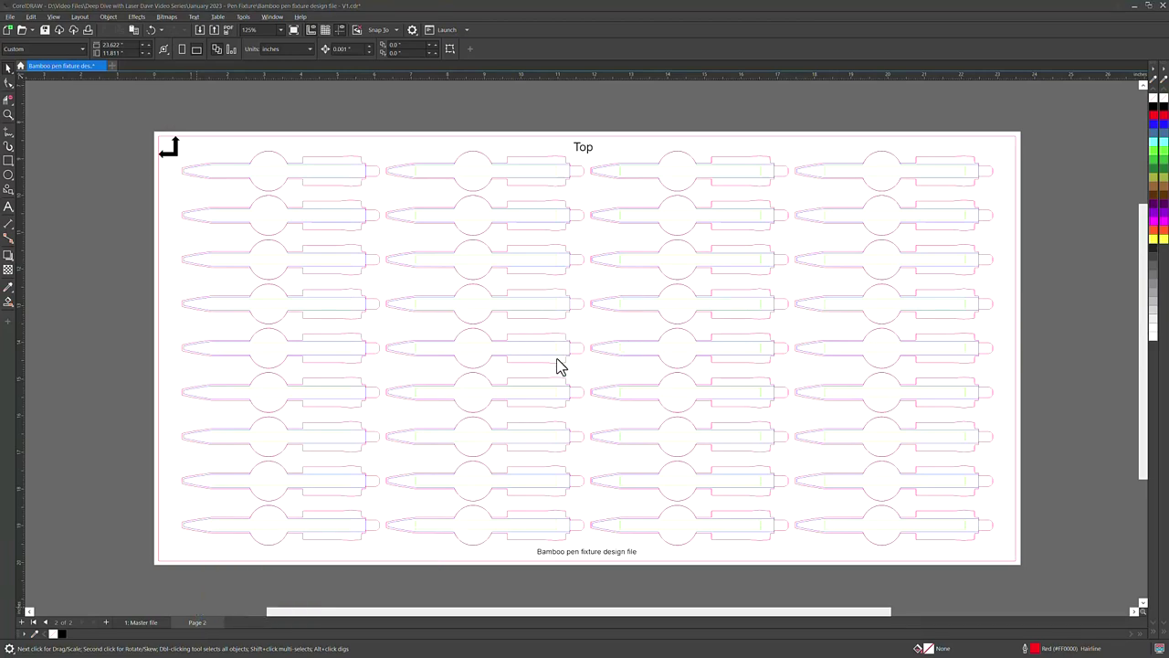
Add a third page with the pasted layout and name it 'Bottom Plate'.
{"action": "left_click", "coordinate": [107, 624]}
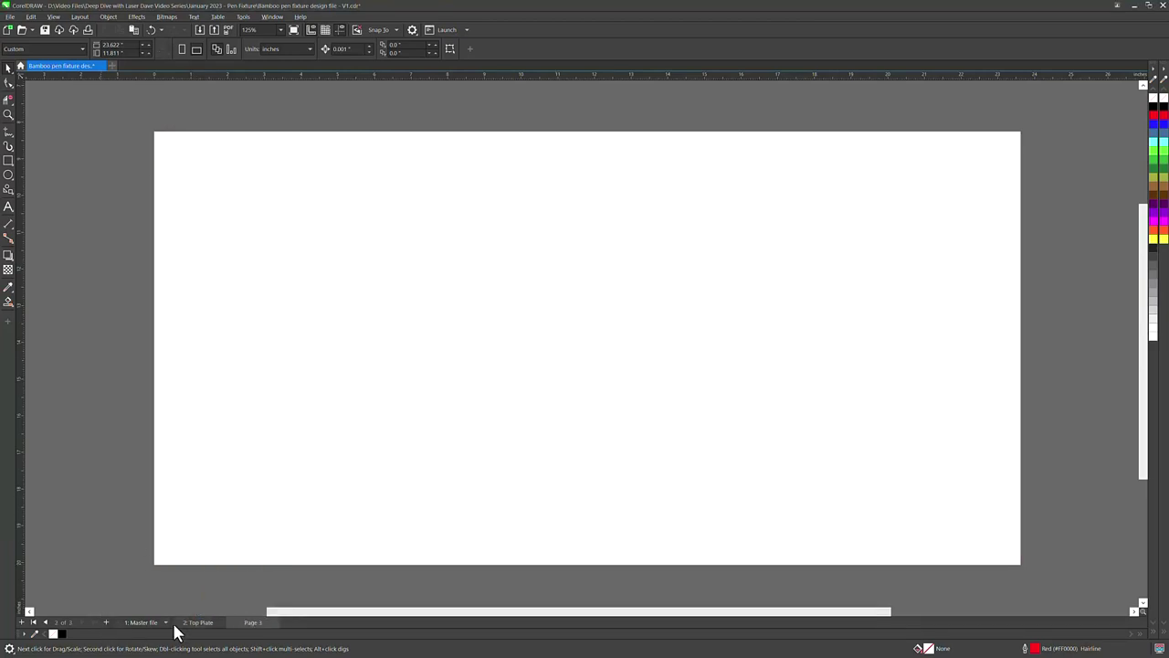
{"action": "key", "text": "ctrl+v"}
{"action": "right_click", "coordinate": [259, 621]}
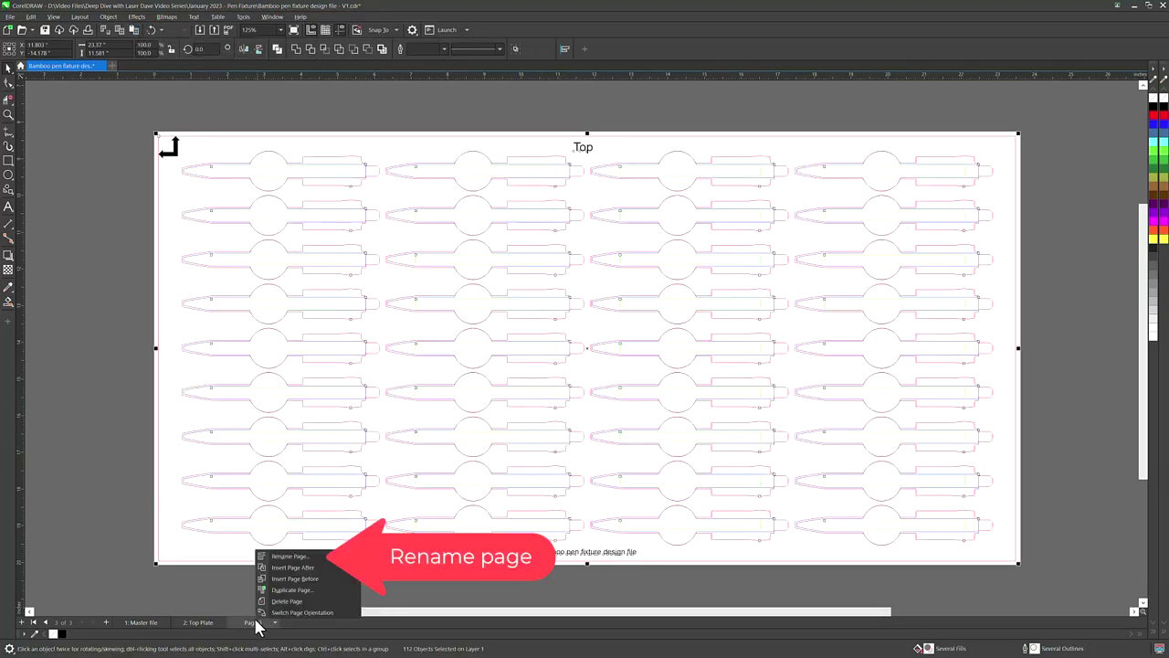
{"action": "left_click", "coordinate": [294, 557]}
{"action": "type", "text": "Bo"}
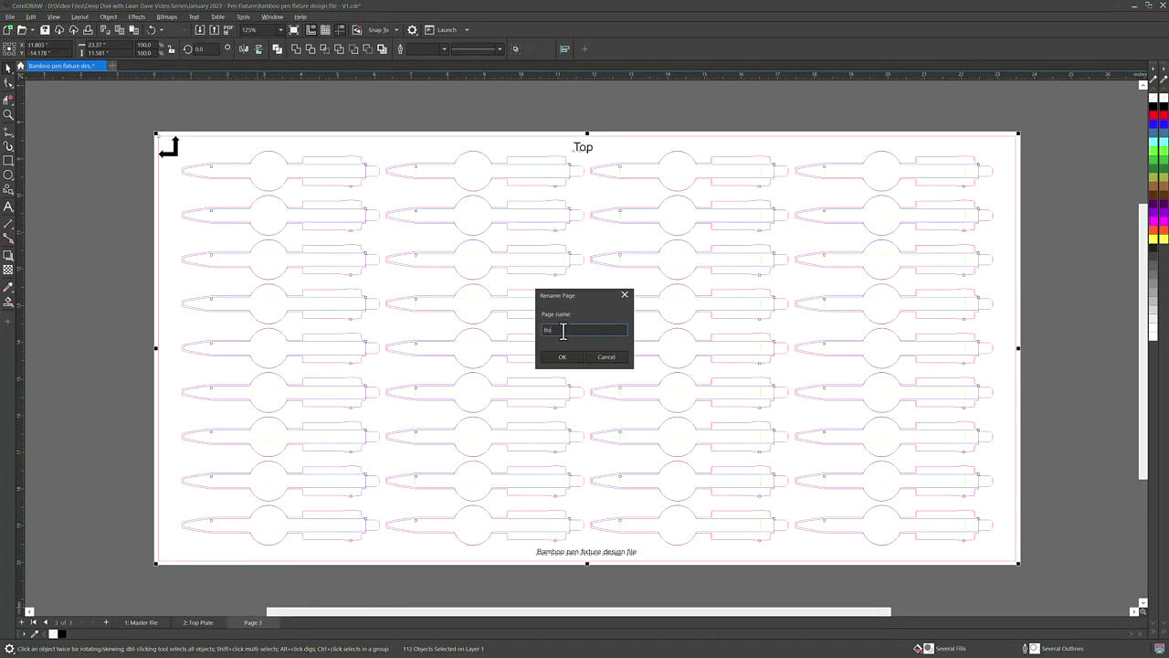
{"action": "type", "text": "ttom Plate"}
{"action": "left_click", "coordinate": [562, 356]}
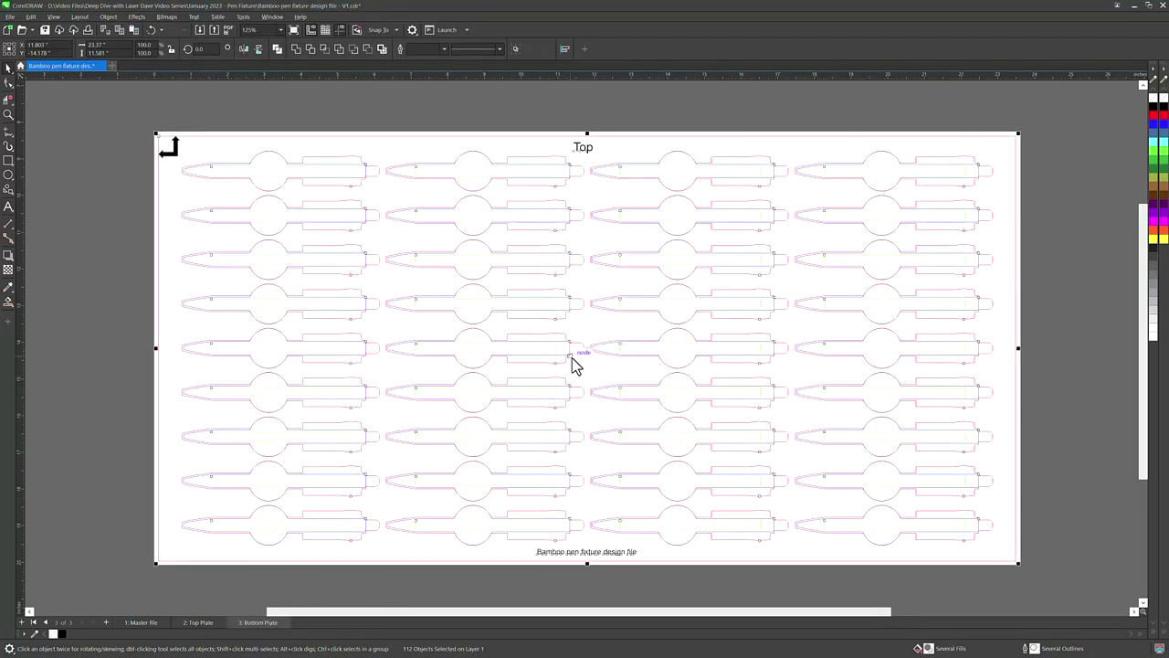
Delete the engraving lines from the first and fourth pen columns.
{"action": "left_click", "coordinate": [109, 383]}
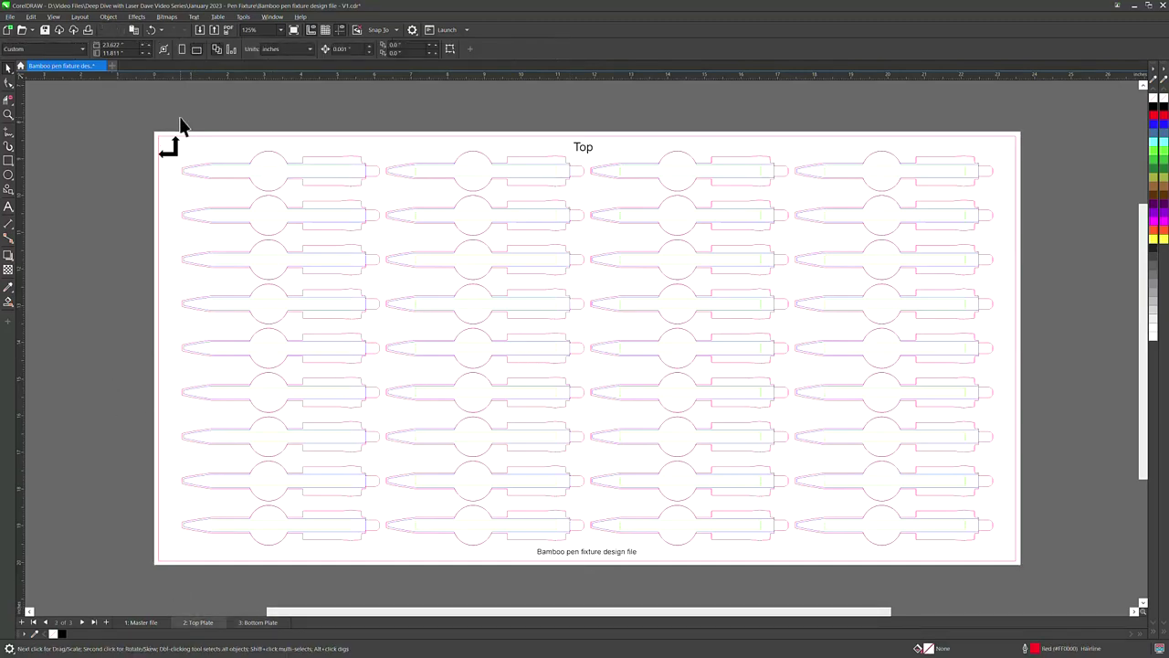
{"action": "left_click_drag", "start_coordinate": [182, 123], "coordinate": [789, 559]}
{"action": "key", "text": "Delete"}
{"action": "key", "text": "Delete"}
{"action": "key", "text": "Delete"}
{"action": "left_click_drag", "start_coordinate": [770, 99], "coordinate": [987, 555]}
{"action": "key", "text": "Delete"}
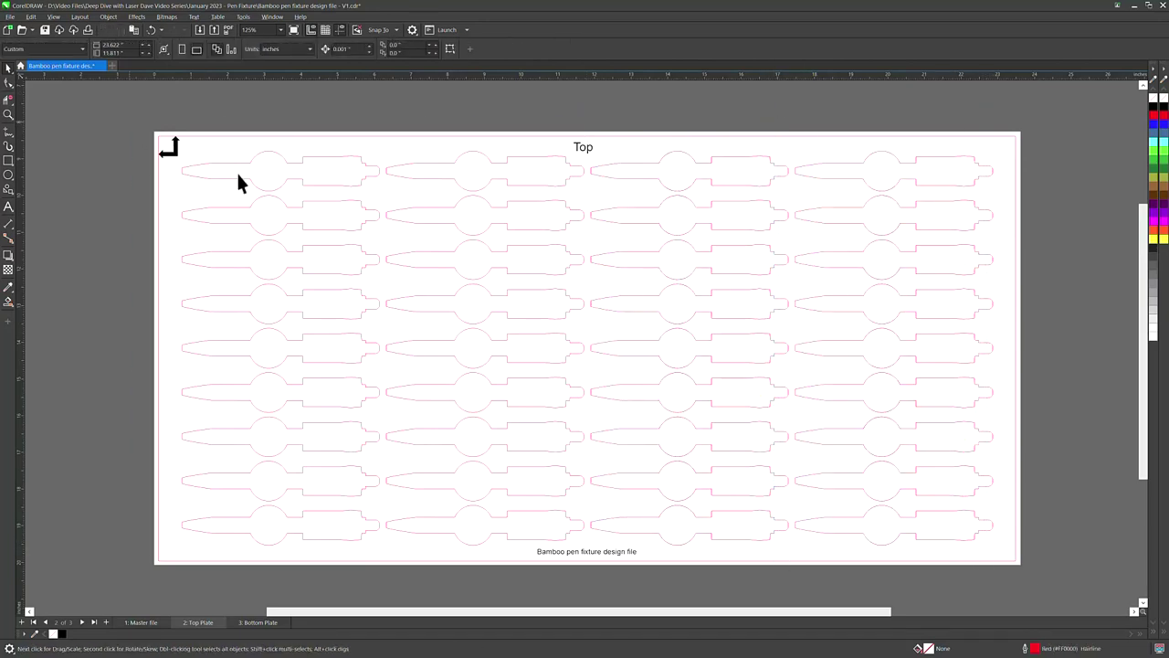
{"action": "left_click_drag", "start_coordinate": [128, 123], "coordinate": [1031, 584]}
On Bottom Plate, delete column 3's green lines and the extra outlines around all four columns.
{"action": "left_click", "coordinate": [260, 622]}
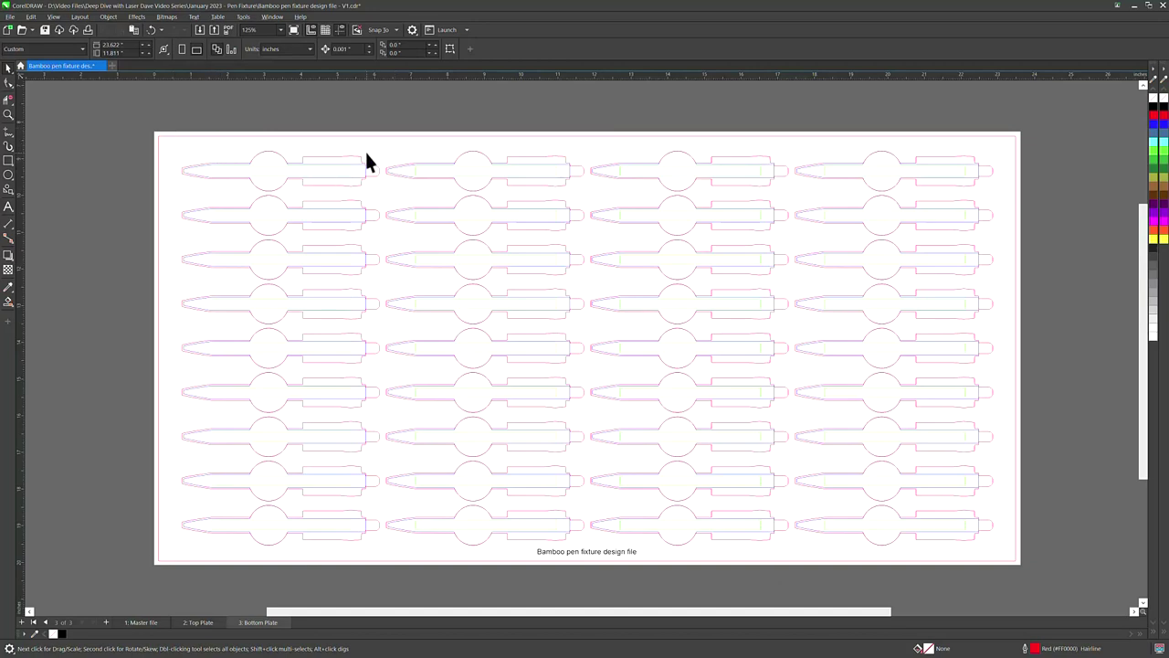
{"action": "left_click", "coordinate": [763, 528]}
{"action": "key", "text": "Delete"}
{"action": "left_click", "coordinate": [375, 530]}
{"action": "key", "text": "Delete"}
{"action": "left_click", "coordinate": [579, 535]}
{"action": "key", "text": "Delete"}
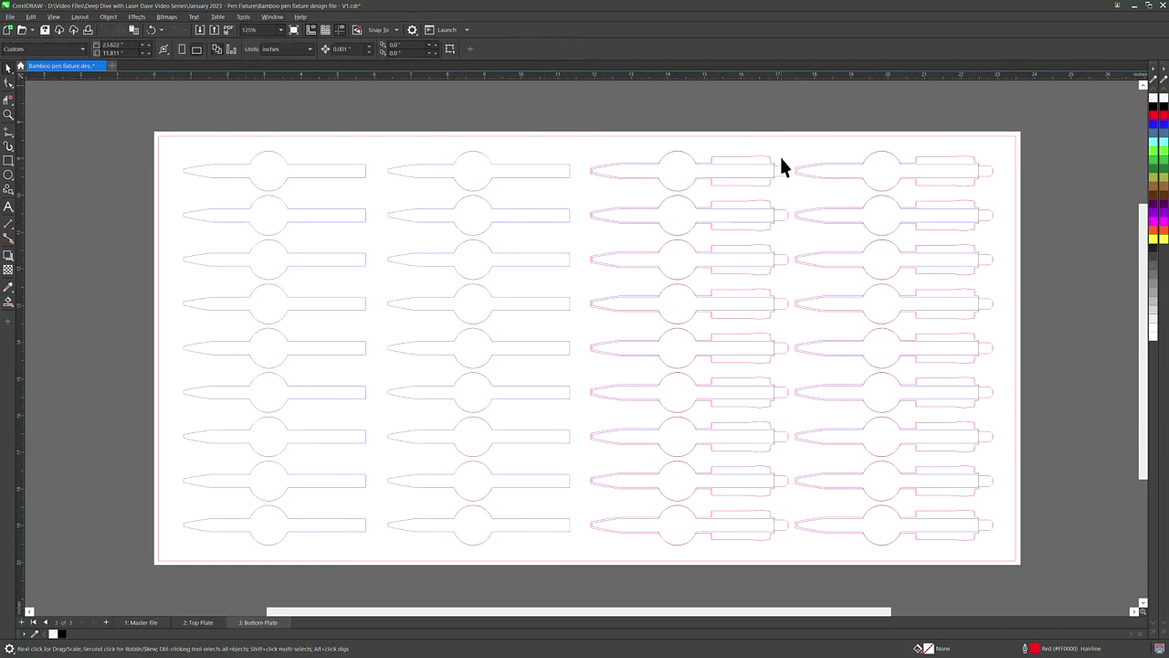
{"action": "left_click", "coordinate": [781, 536]}
{"action": "key", "text": "Delete"}
{"action": "left_click", "coordinate": [980, 539]}
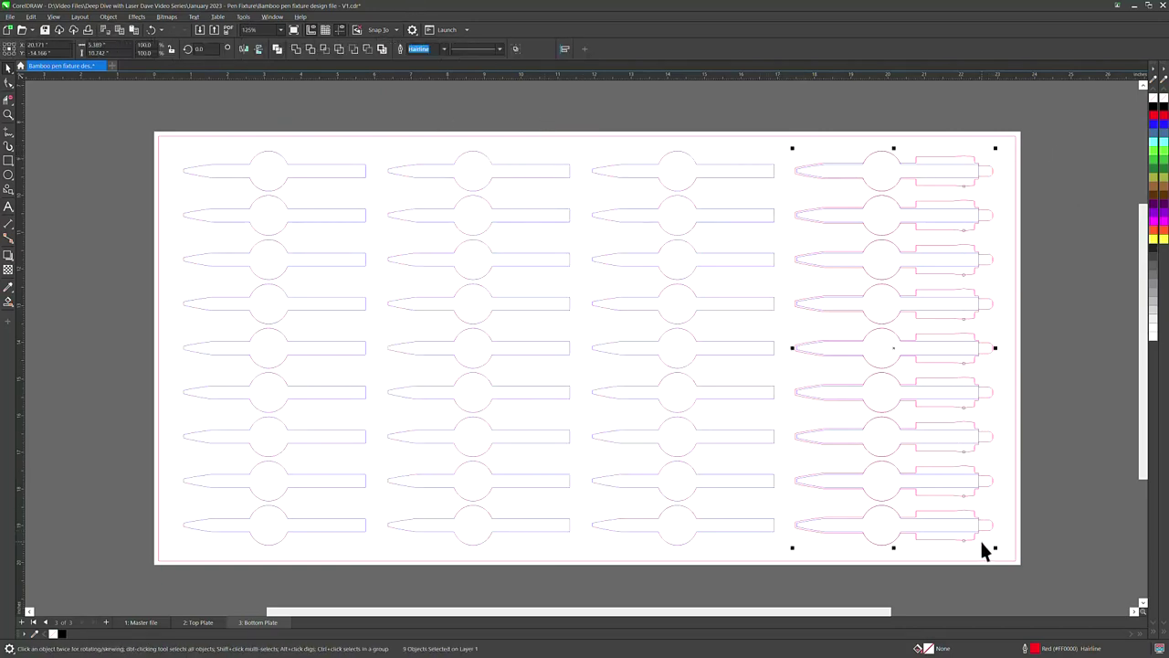
{"action": "key", "text": "Delete"}
Give every pen shape a red outline and save the file.
{"action": "left_click_drag", "start_coordinate": [139, 128], "coordinate": [1030, 574]}
{"action": "right_click", "coordinate": [1153, 115]}
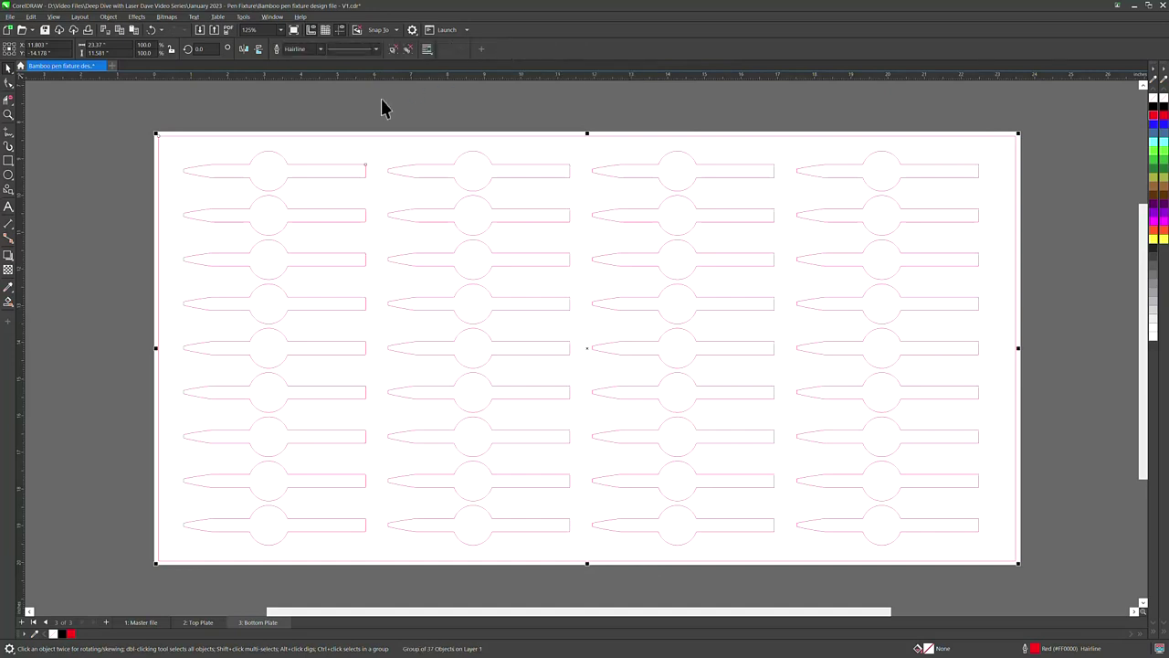
{"action": "left_click", "coordinate": [44, 31]}
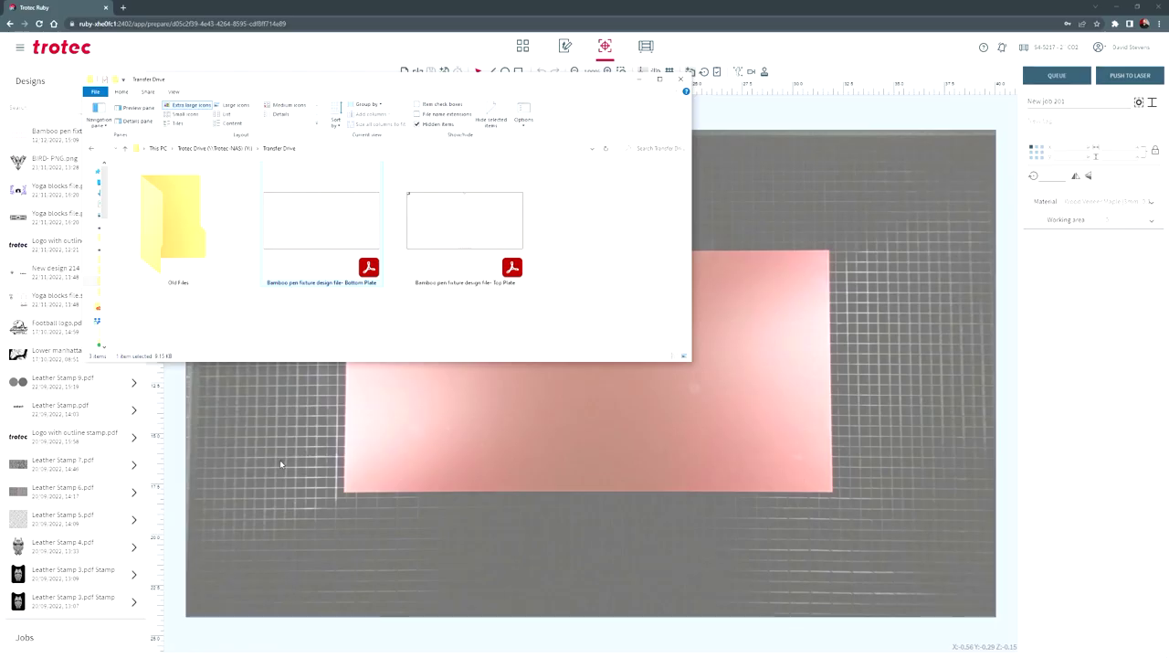
Place the Top Plate PDF over the sheet, set Acrylic TroGlass 3mm, and push it to the laser.
{"action": "left_click_drag", "start_coordinate": [460, 237], "coordinate": [567, 433]}
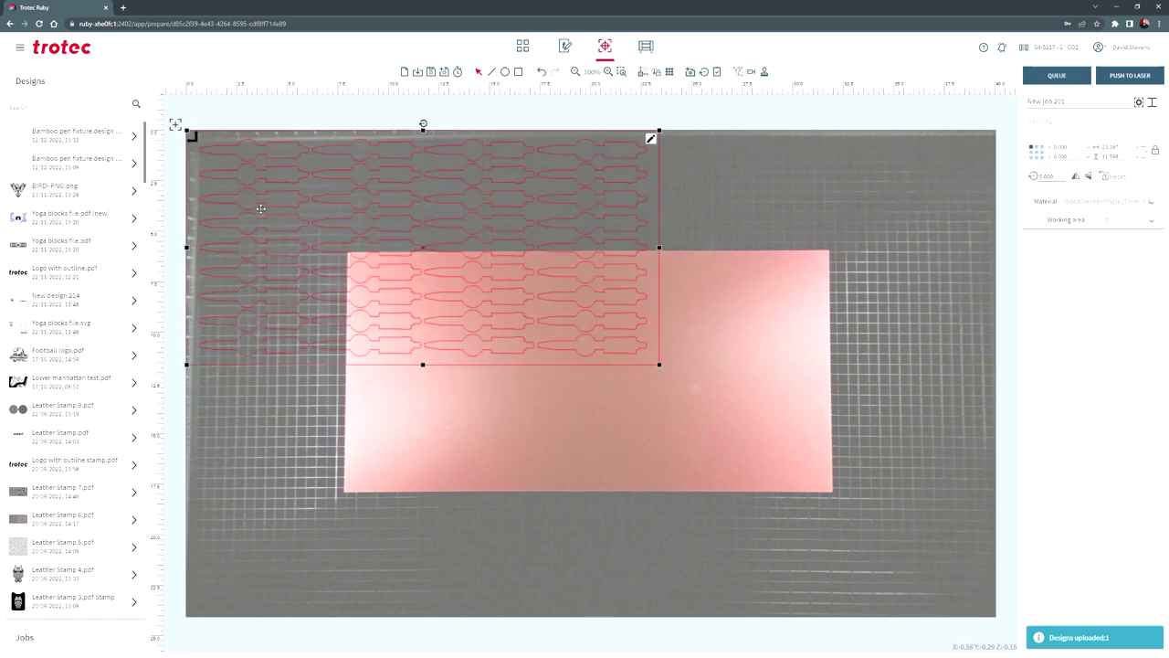
{"action": "left_click_drag", "start_coordinate": [420, 322], "coordinate": [422, 331]}
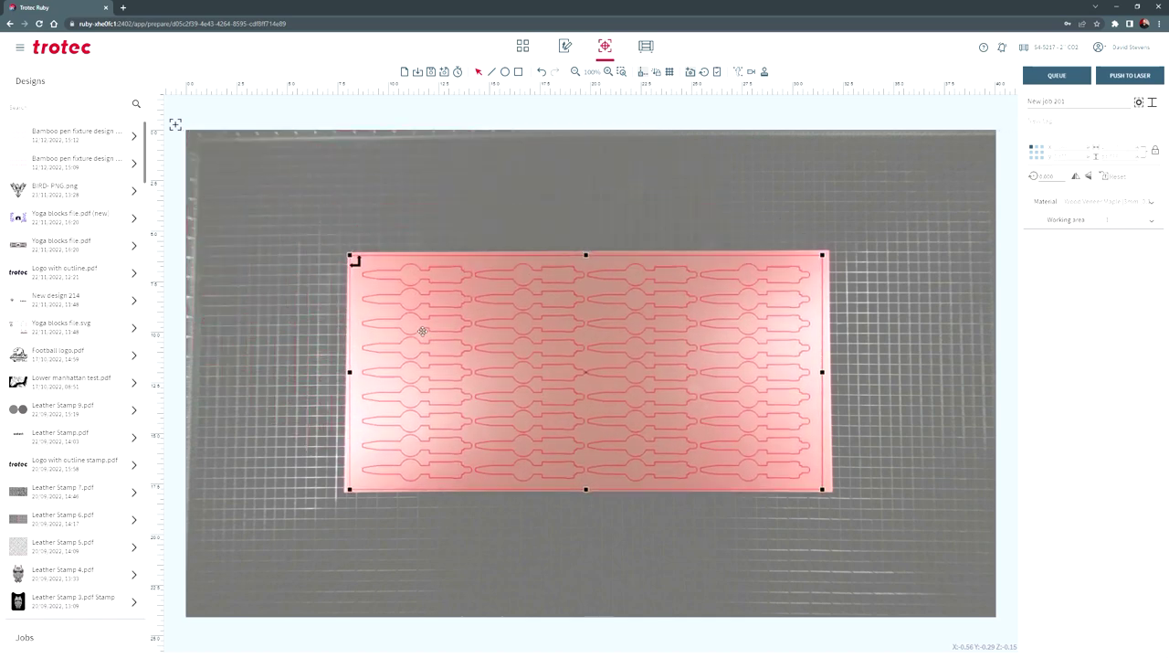
{"action": "left_click", "coordinate": [1050, 209]}
{"action": "type", "text": "tro"}
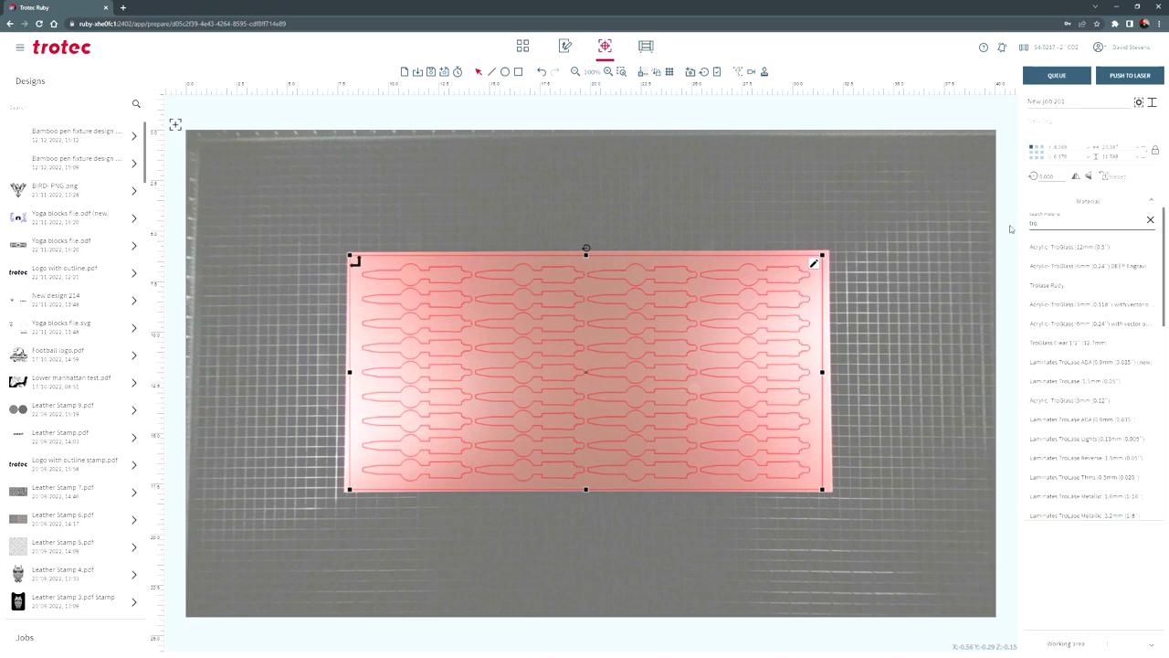
{"action": "type", "text": "g"}
{"action": "left_click", "coordinate": [1057, 342]}
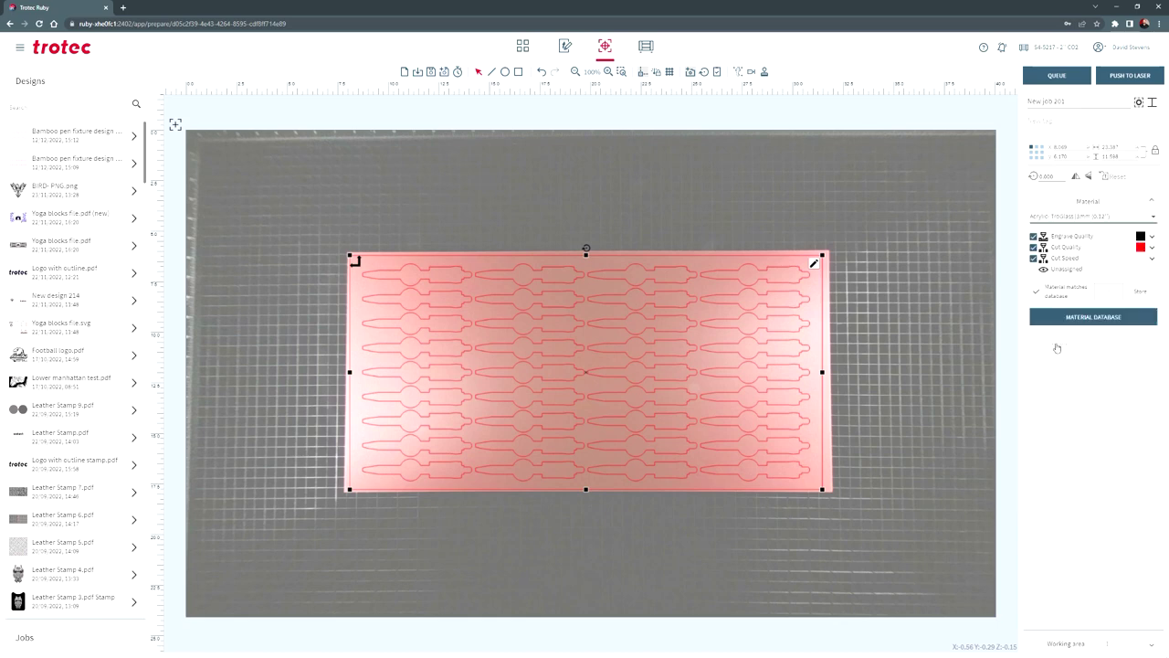
{"action": "left_click", "coordinate": [1120, 80]}
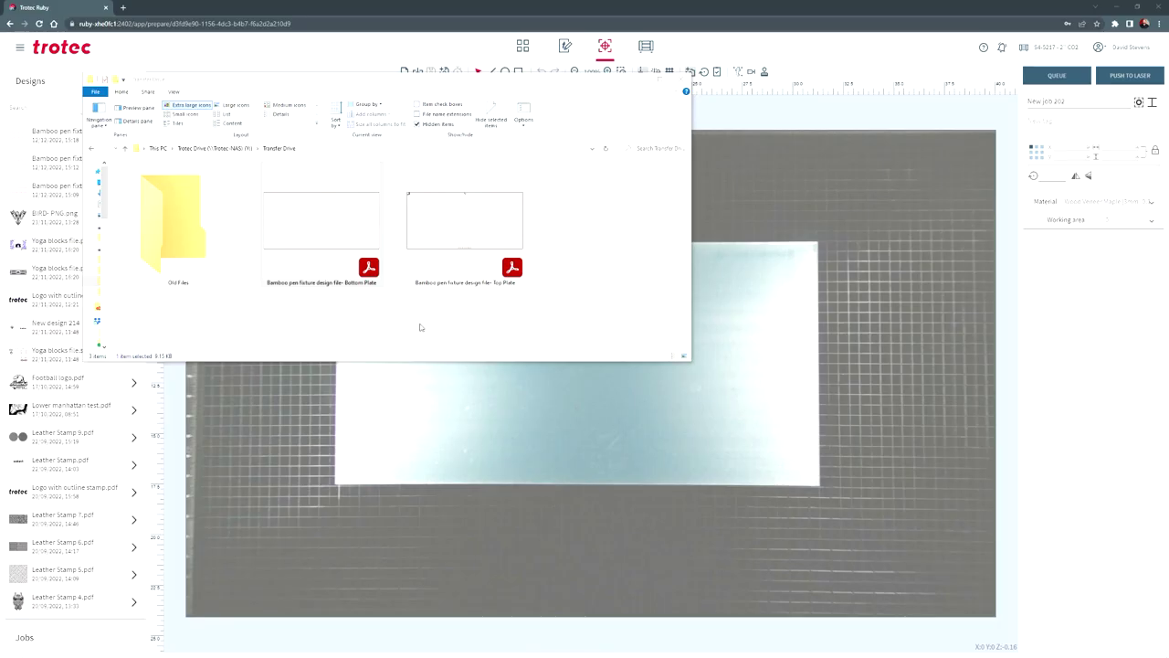
Align the Bottom Plate PDF with the sheet, choose Acrylic TroGlass 3mm, and push it to the laser.
{"action": "left_click_drag", "start_coordinate": [330, 241], "coordinate": [517, 410]}
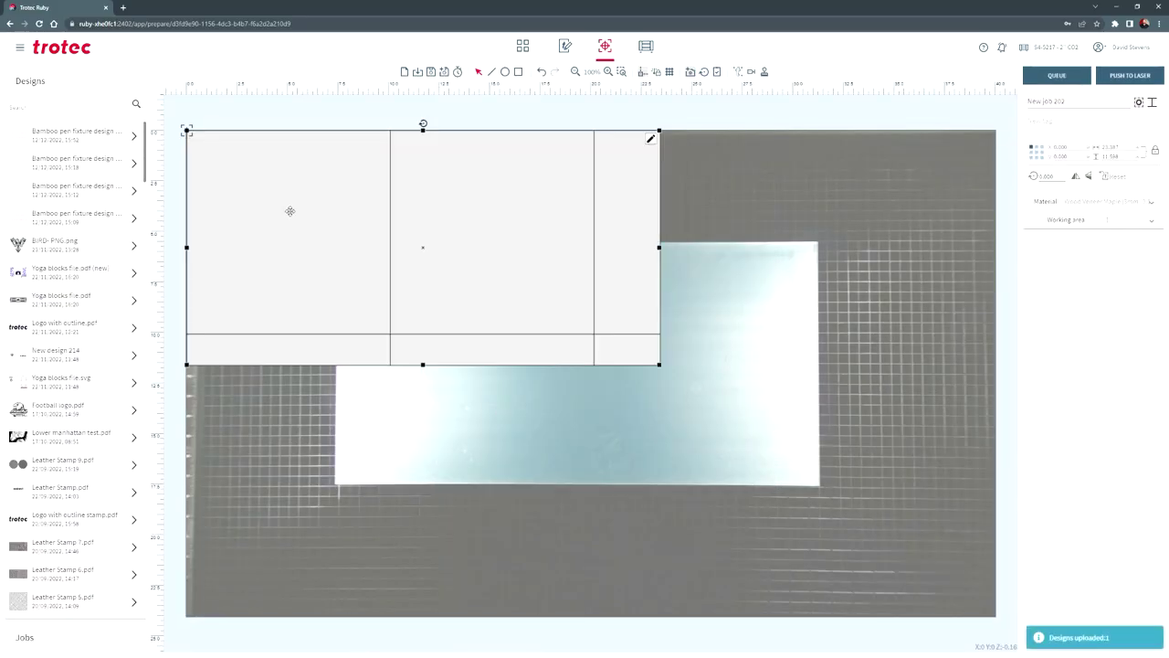
{"action": "left_click_drag", "start_coordinate": [420, 300], "coordinate": [425, 302]}
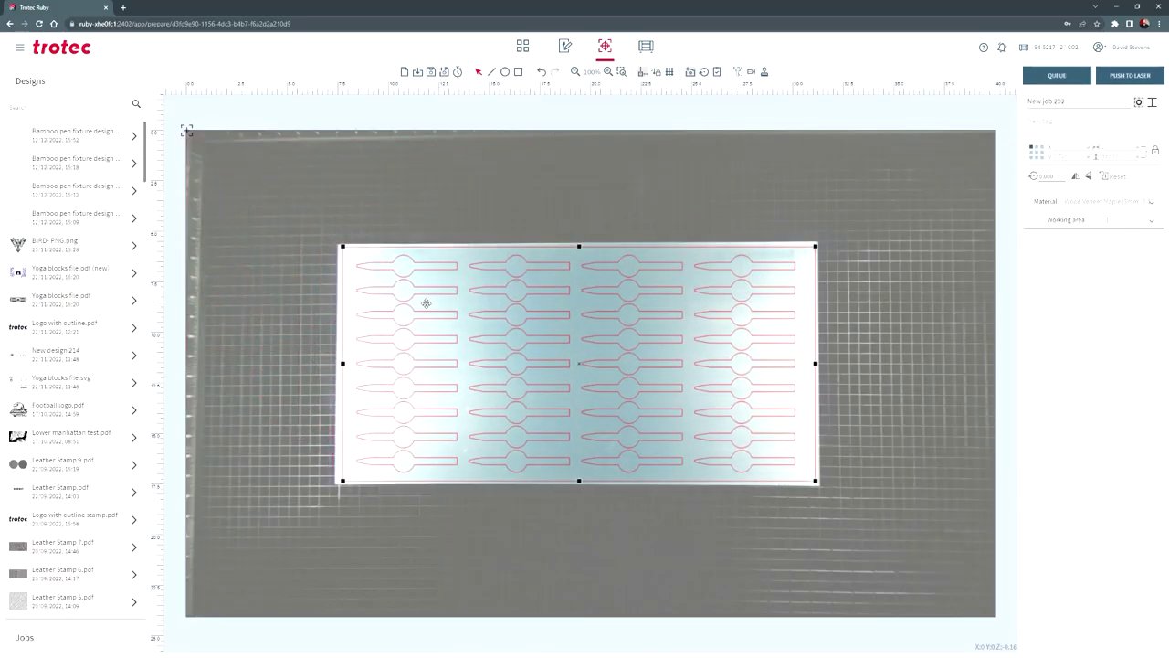
{"action": "left_click", "coordinate": [1073, 203]}
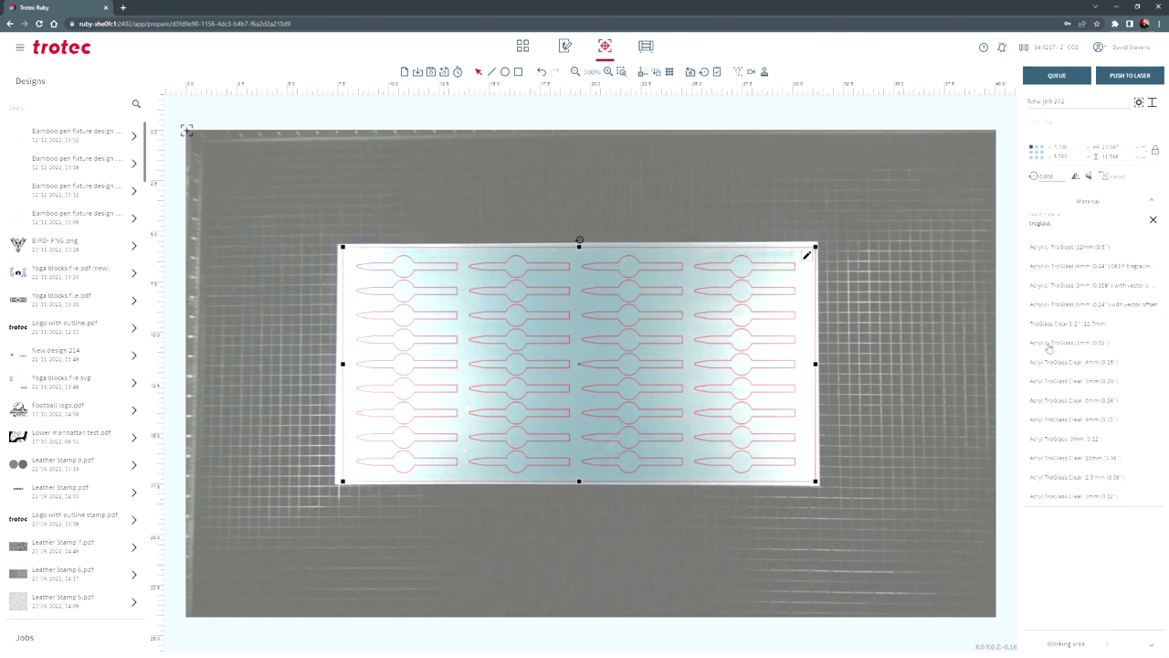
{"action": "left_click", "coordinate": [1050, 342]}
{"action": "left_click", "coordinate": [1146, 81]}
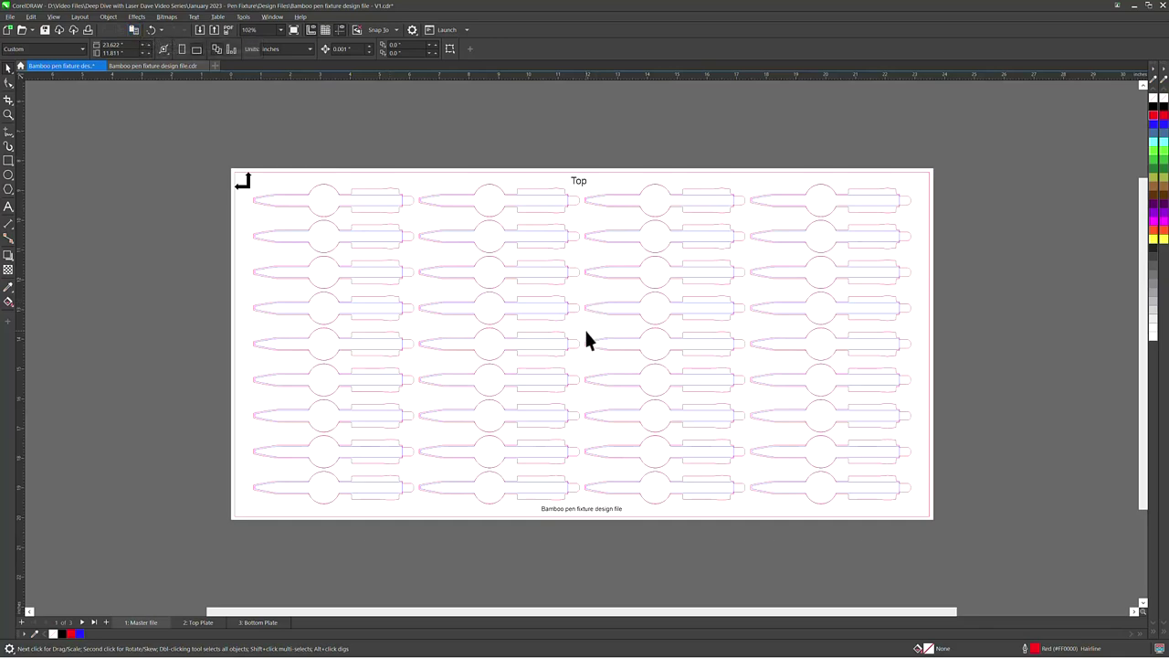
Paste a trotec logo into every pen outline, then copy the whole layout.
{"action": "key", "text": "ctrl+v"}
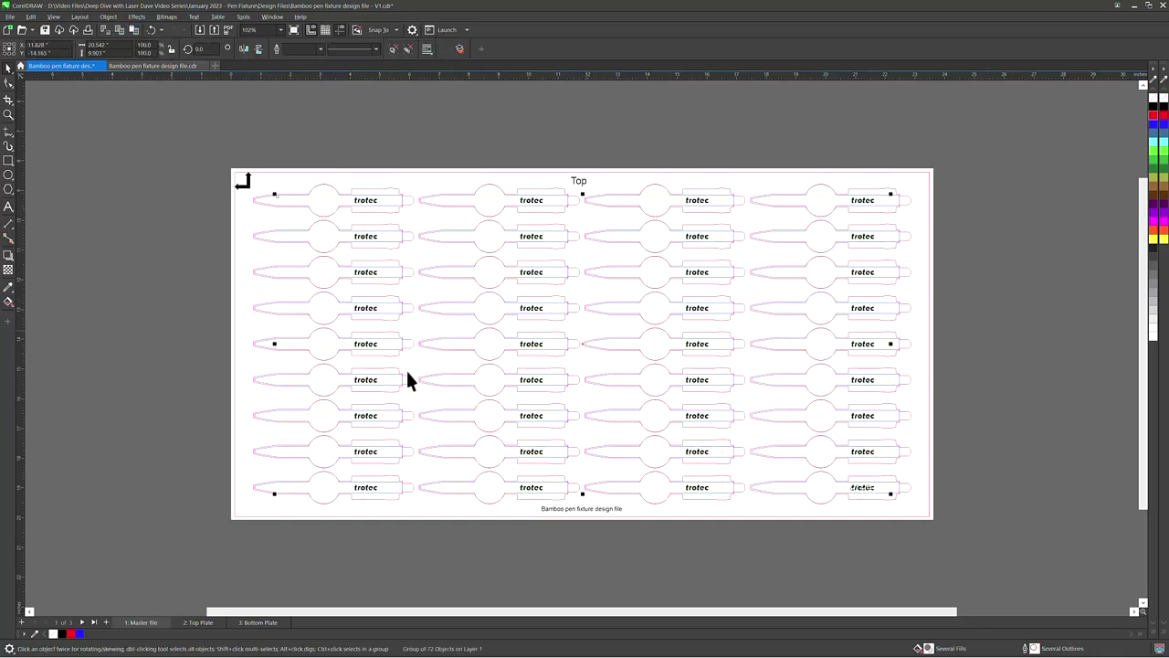
{"action": "left_click", "coordinate": [331, 390]}
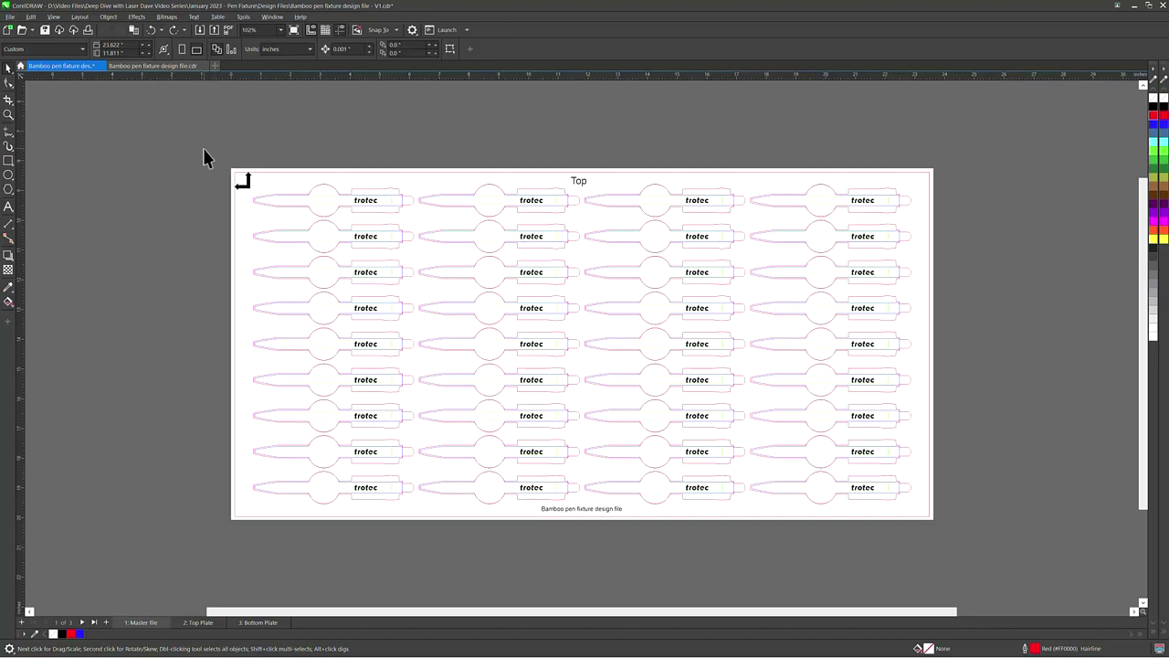
{"action": "left_click_drag", "start_coordinate": [959, 543], "coordinate": [959, 543]}
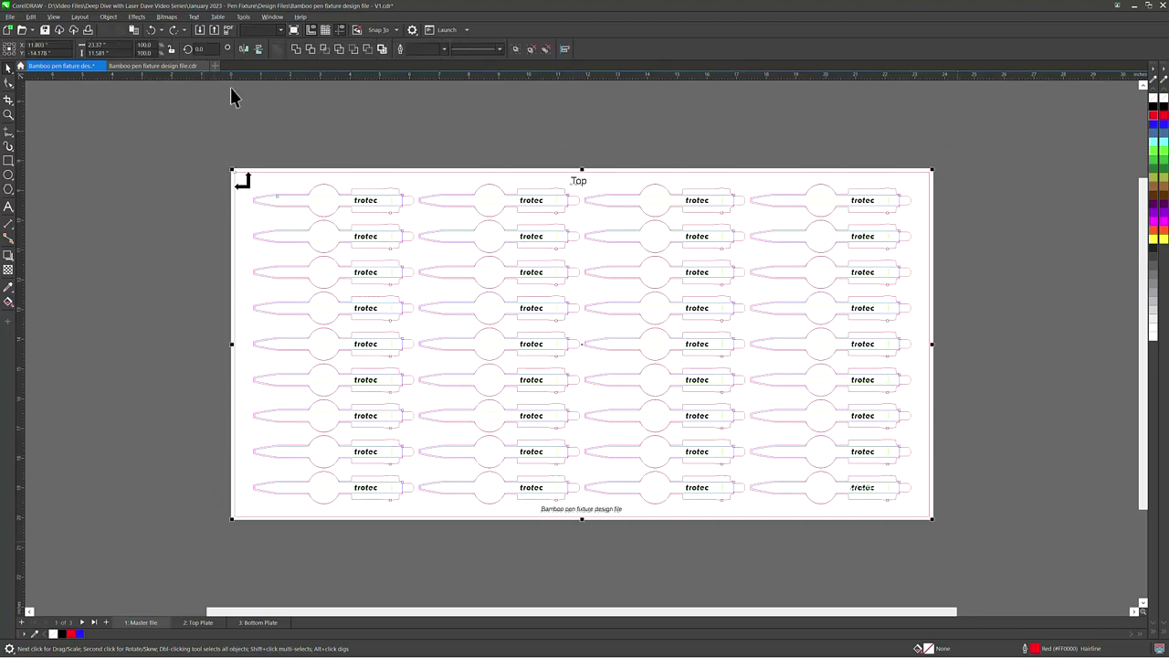
{"action": "left_click", "coordinate": [30, 16]}
{"action": "left_click", "coordinate": [45, 77]}
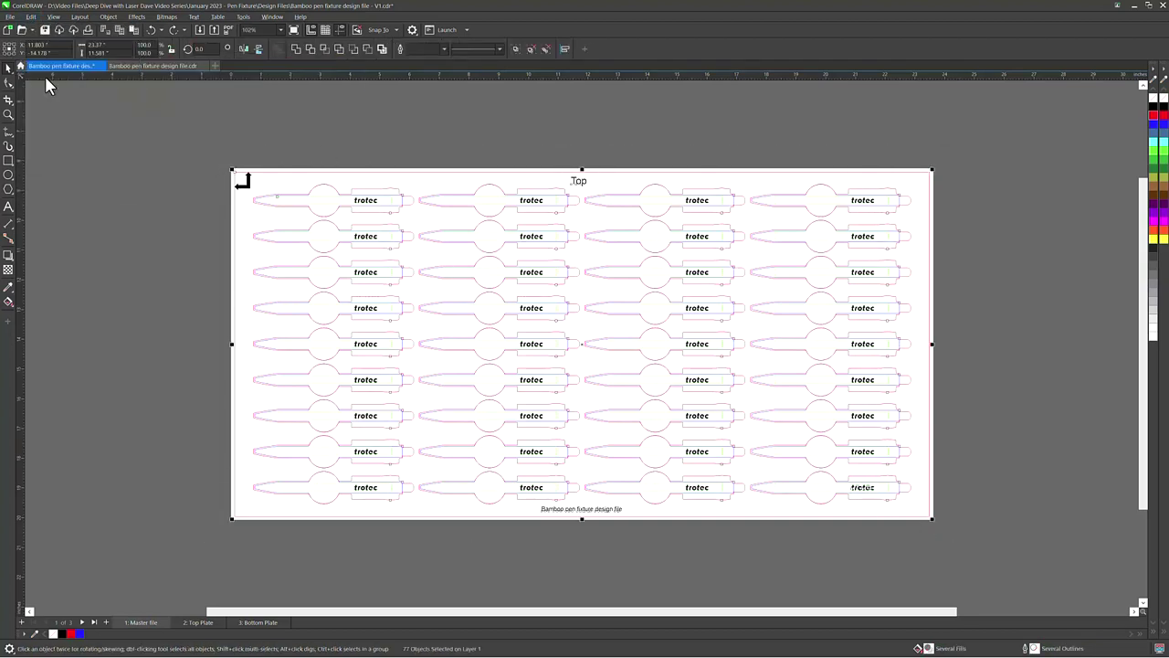
Paste the layout onto a new page named 'Engrave file'.
{"action": "left_click", "coordinate": [107, 622]}
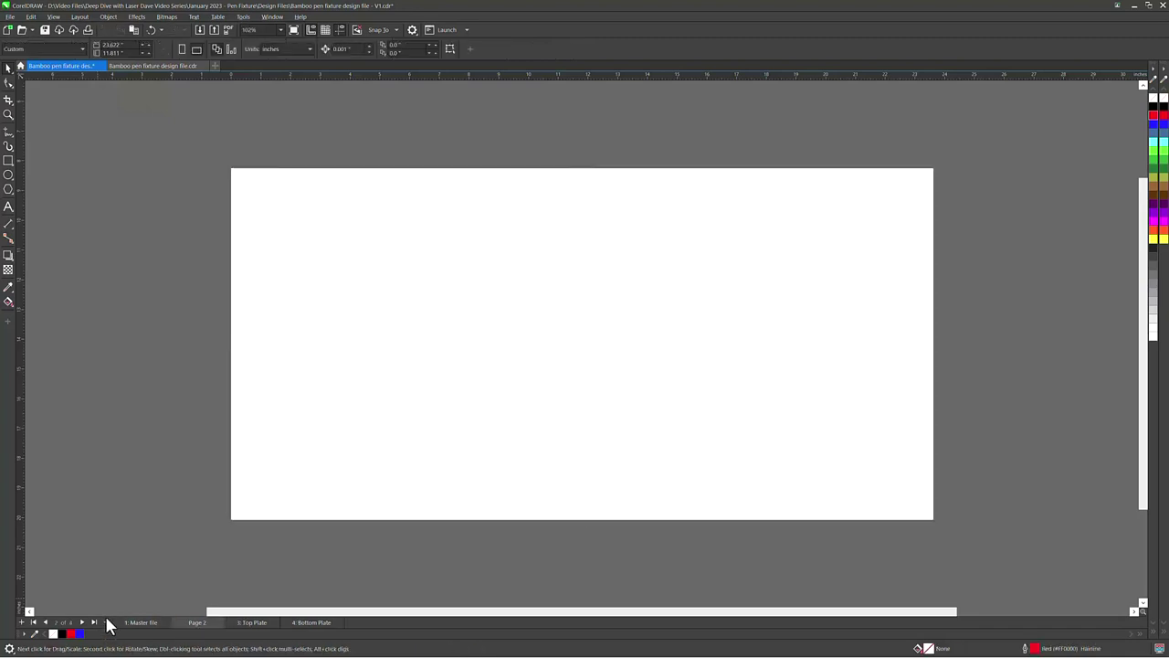
{"action": "left_click", "coordinate": [135, 30]}
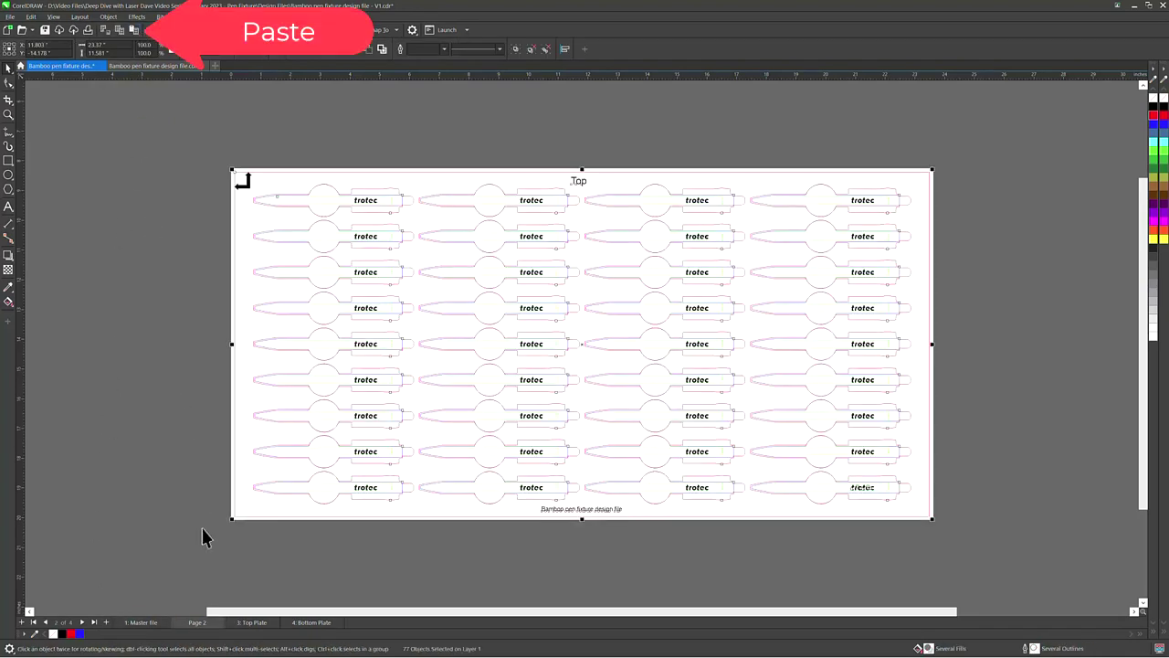
{"action": "right_click", "coordinate": [196, 622]}
{"action": "left_click", "coordinate": [236, 557]}
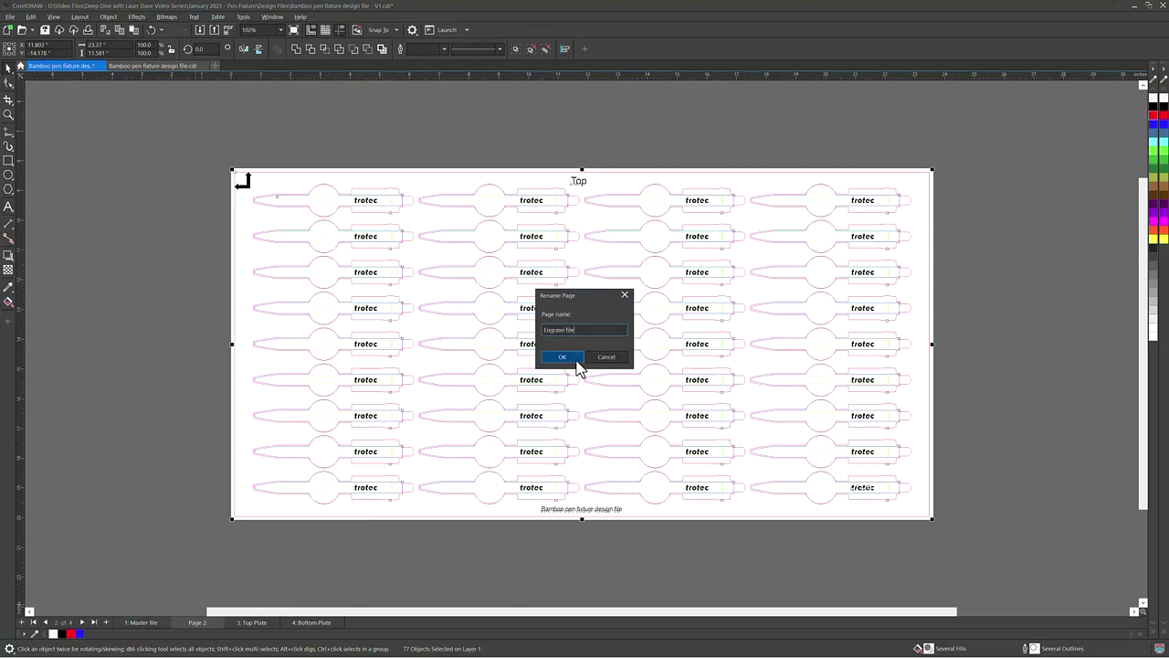
{"action": "left_click", "coordinate": [576, 362]}
Delete all pen outlines on the Engrave file page, leaving only the 36 logos.
{"action": "left_click", "coordinate": [292, 180]}
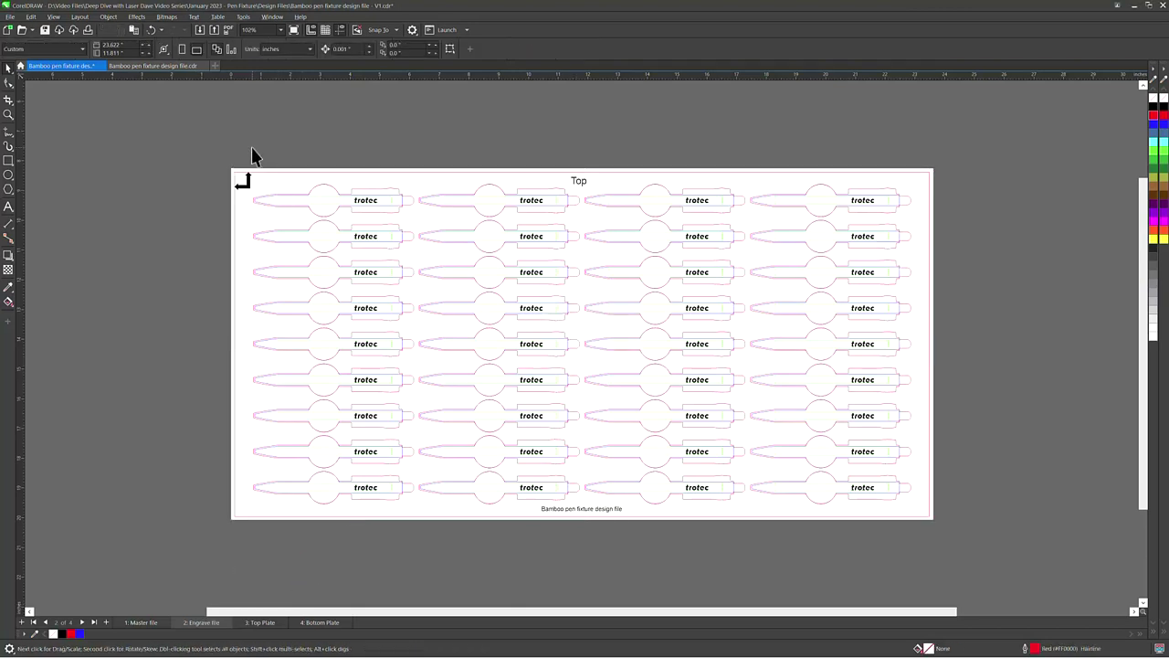
{"action": "left_click_drag", "start_coordinate": [763, 537], "coordinate": [245, 170]}
{"action": "key", "text": "Delete"}
{"action": "left_click_drag", "start_coordinate": [745, 172], "coordinate": [1011, 549]}
{"action": "key", "text": "Delete"}
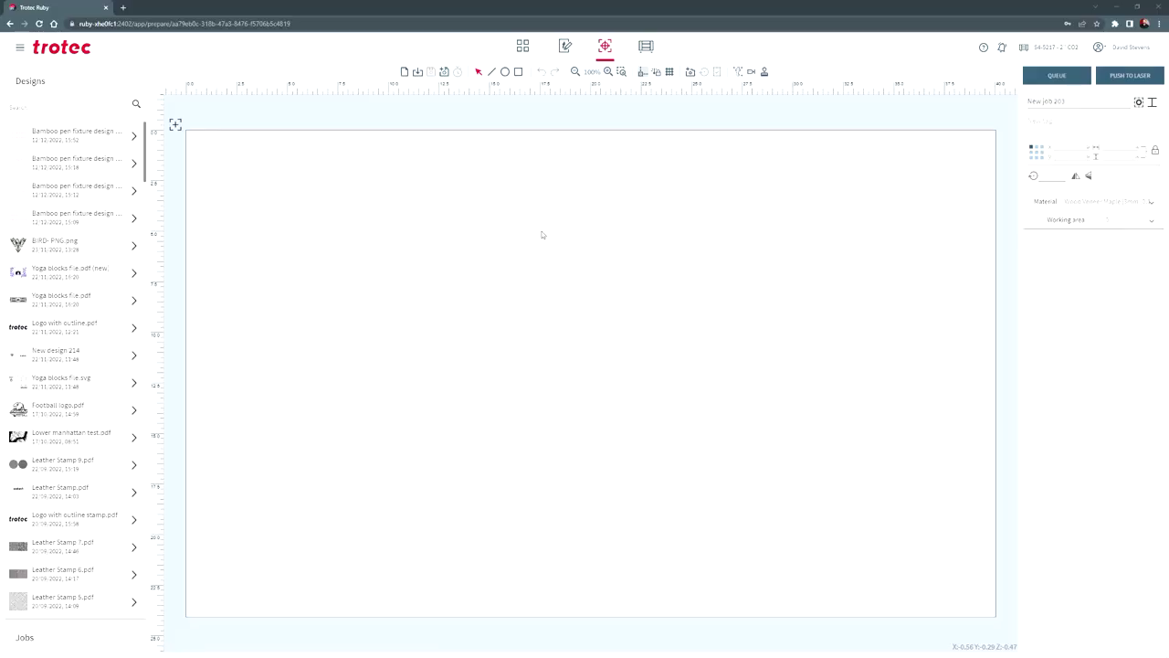
Import the PEN ENGRAVE FILE design and place it on the job canvas.
{"action": "left_click", "coordinate": [524, 45]}
{"action": "left_click", "coordinate": [609, 83]}
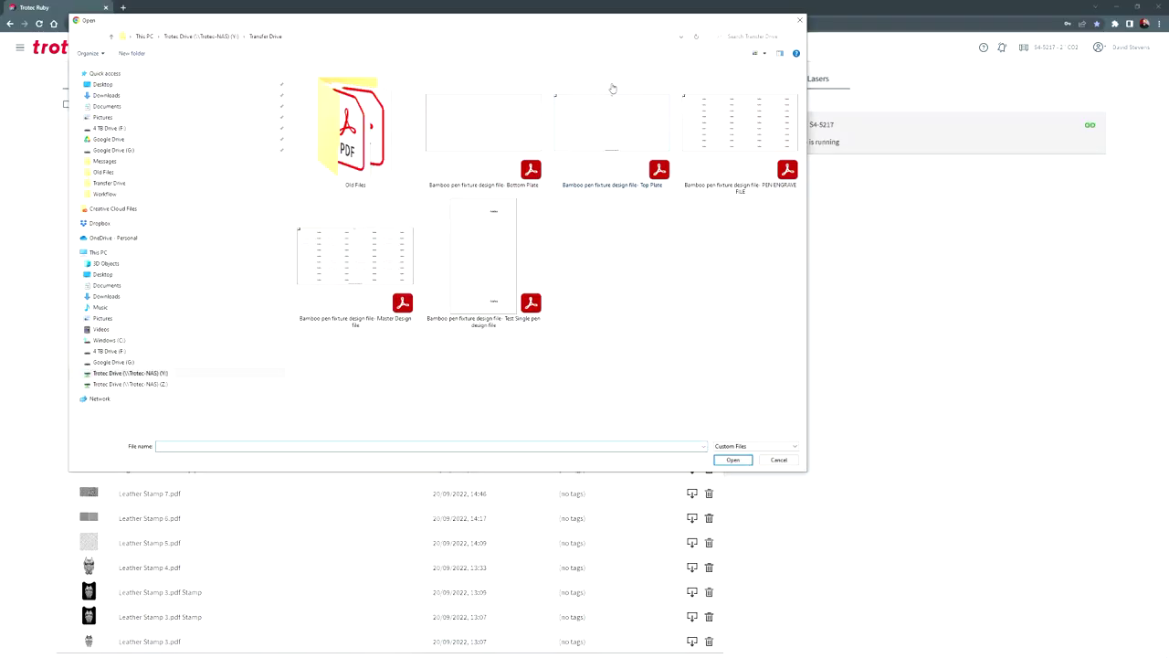
{"action": "left_click", "coordinate": [751, 460]}
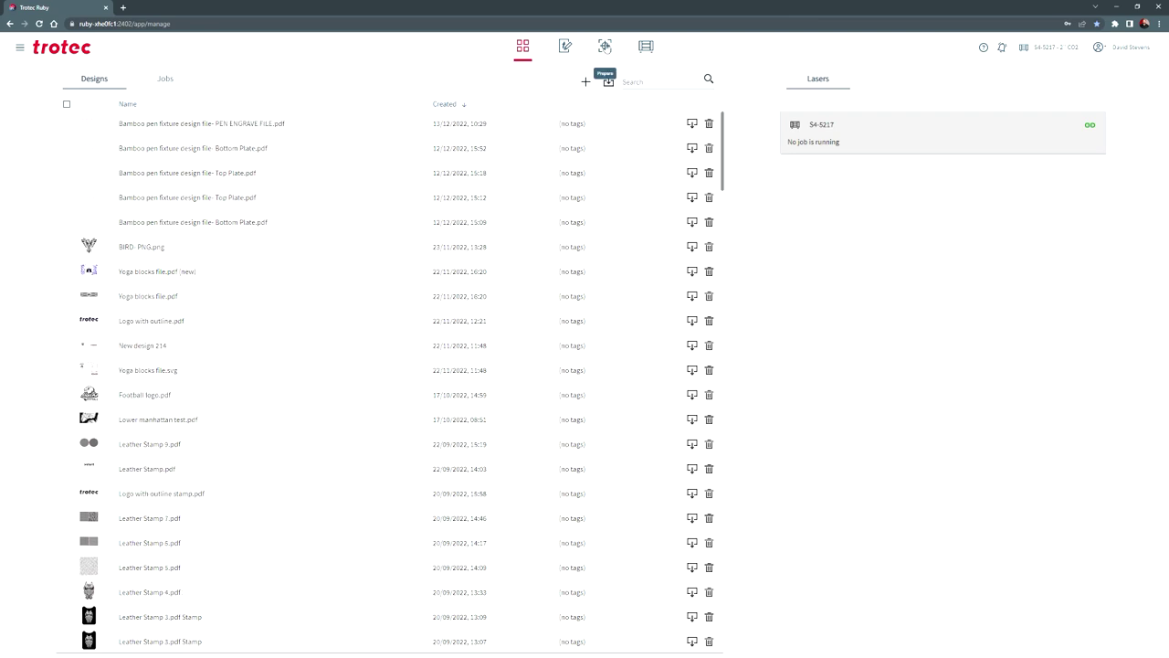
{"action": "left_click", "coordinate": [605, 45]}
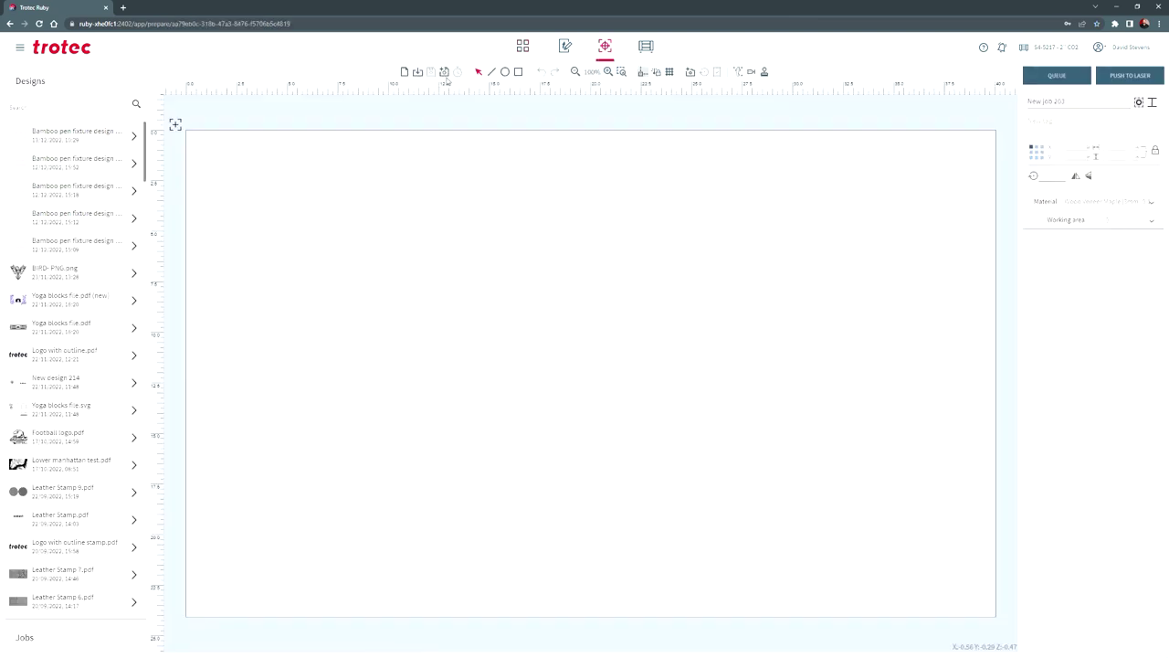
{"action": "left_click", "coordinate": [134, 137]}
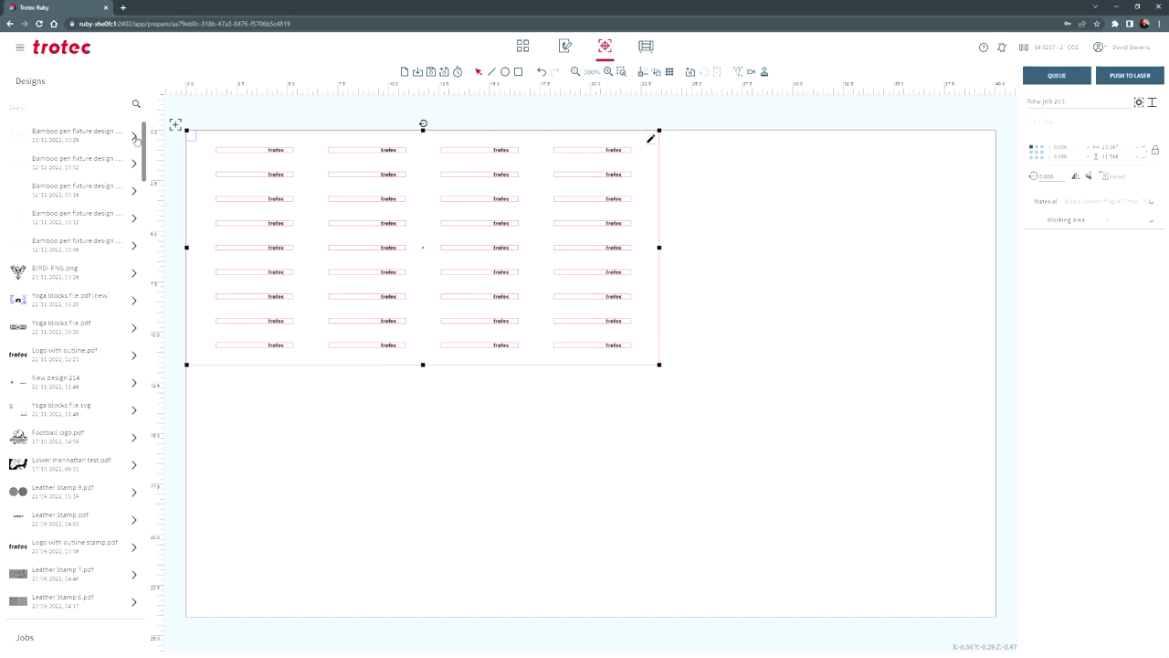
Set Wood Veneer Bamboo 3mm with Engrave Quality and Cut Quality off, and push it to the laser.
{"action": "left_click", "coordinate": [1085, 204]}
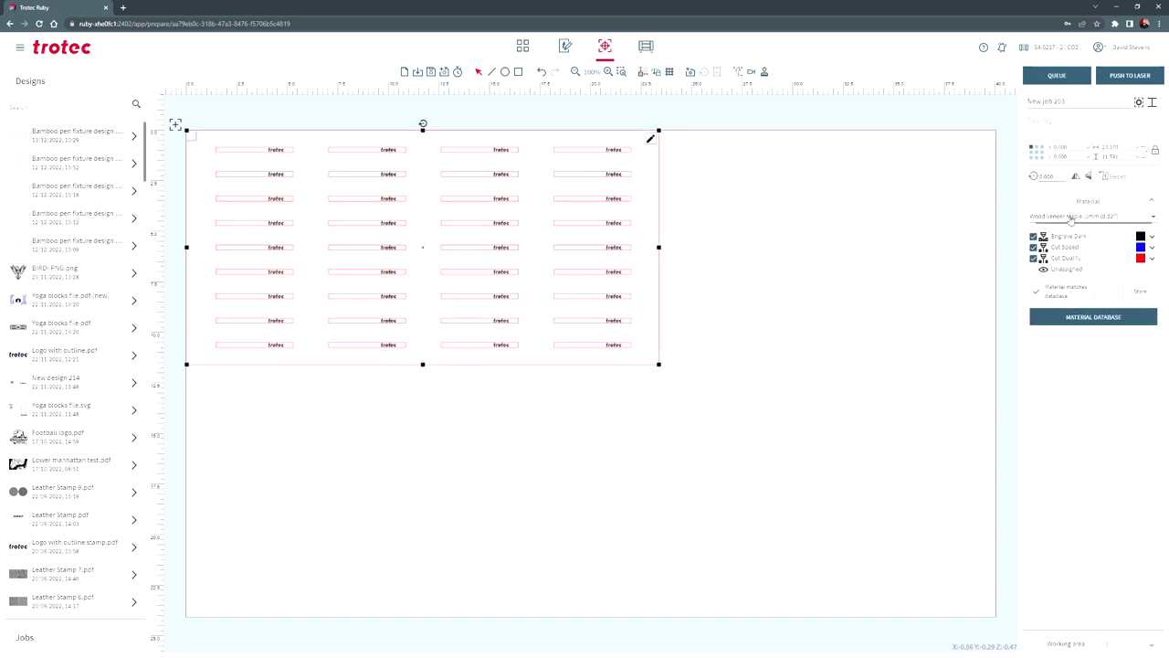
{"action": "left_click", "coordinate": [1042, 219]}
{"action": "type", "text": "bam"}
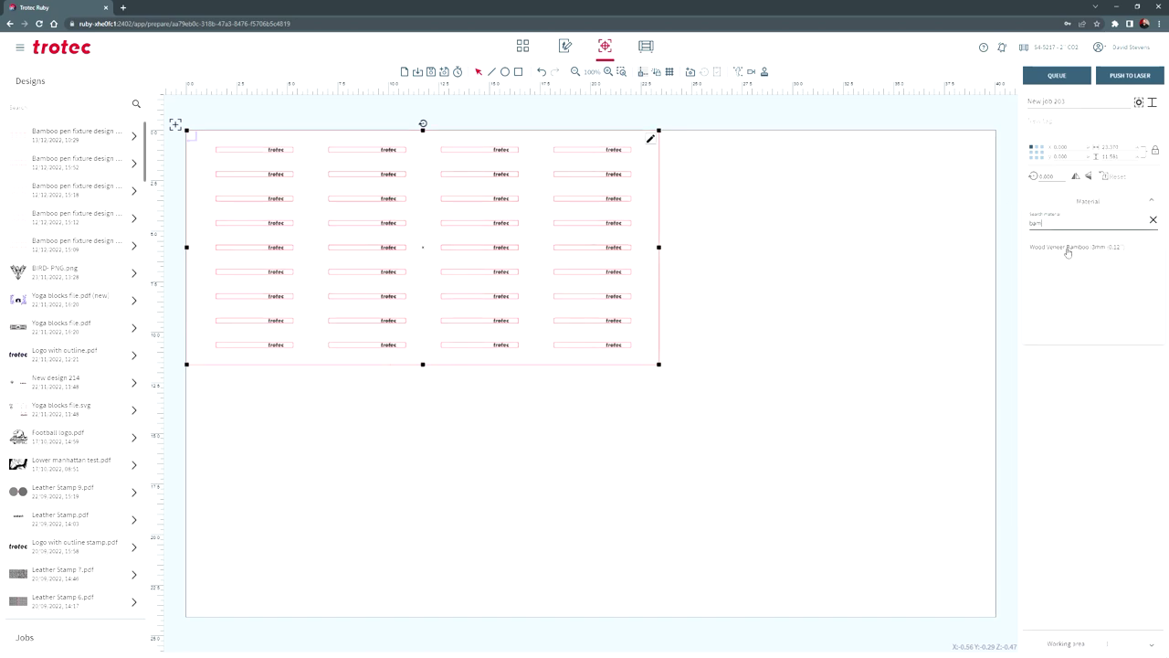
{"action": "left_click", "coordinate": [1068, 248]}
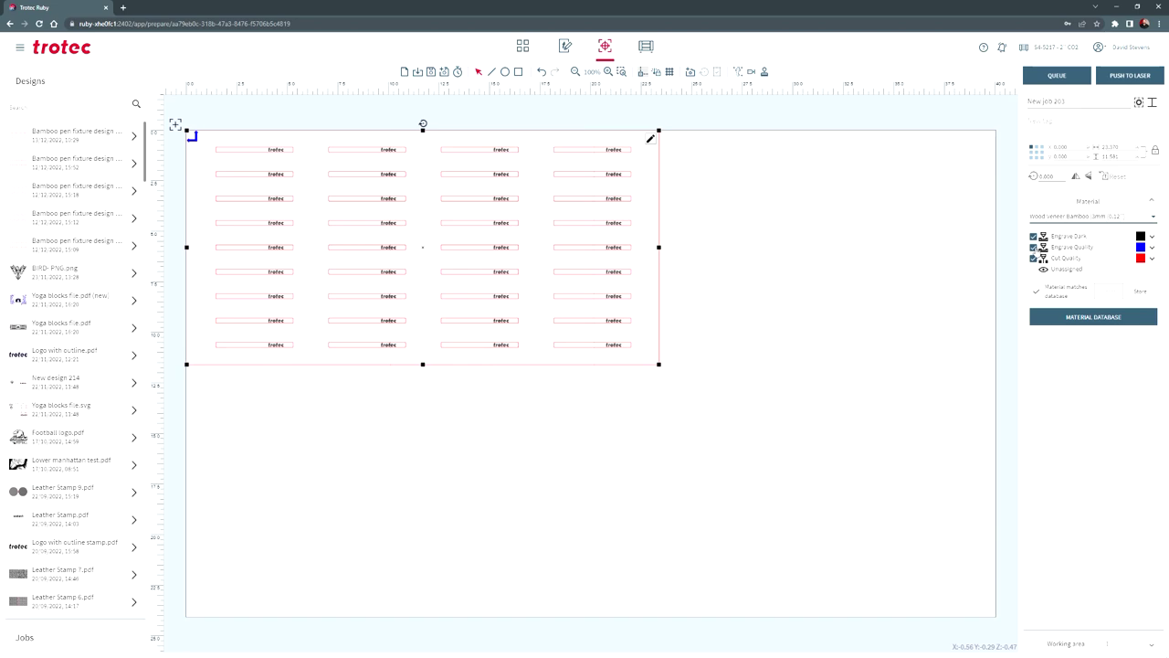
{"action": "left_click", "coordinate": [1033, 247]}
{"action": "left_click", "coordinate": [1034, 259]}
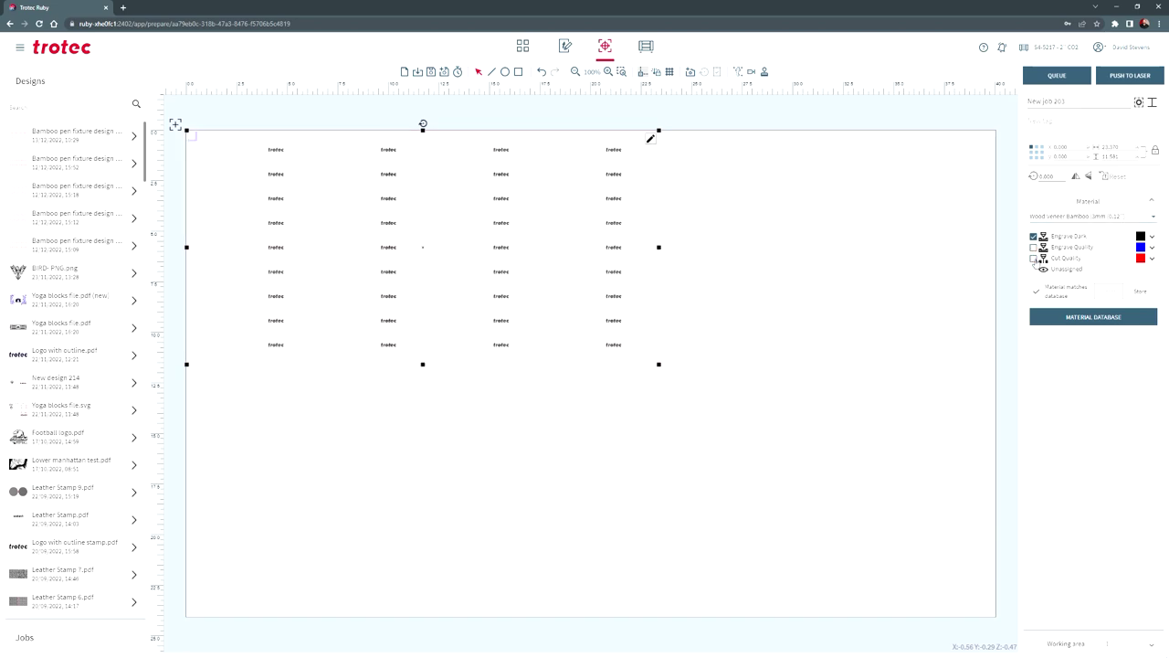
{"action": "left_click", "coordinate": [1125, 78]}
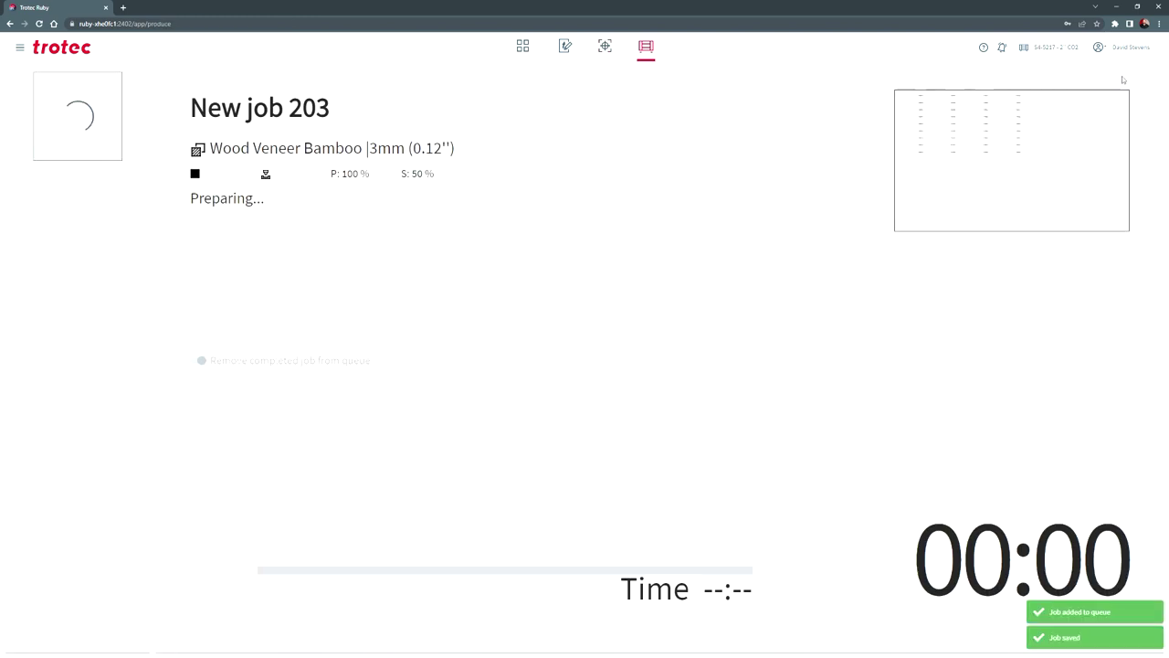